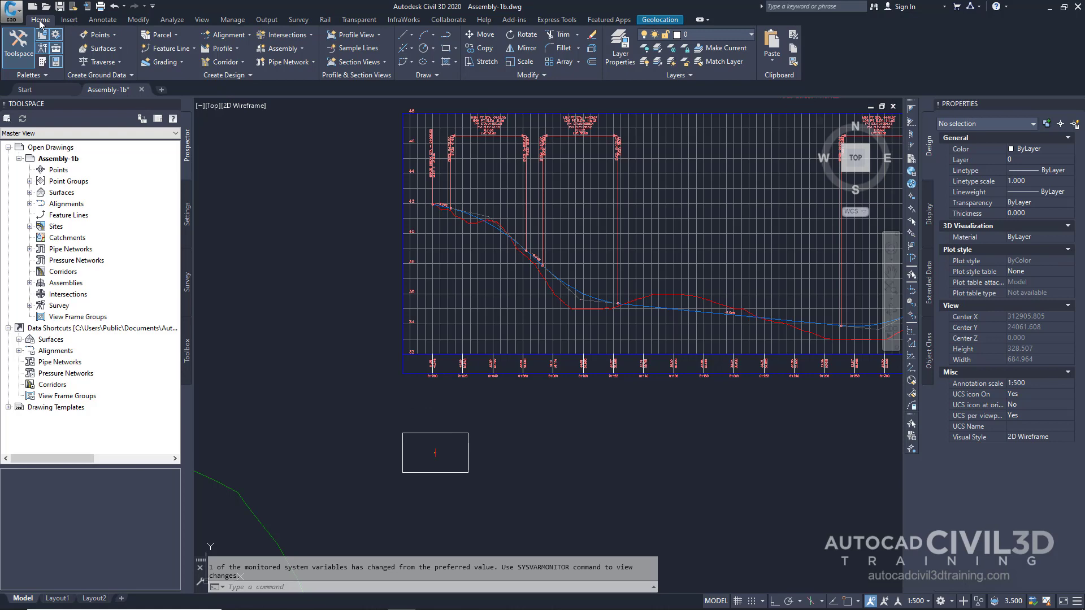
# Place an imperial BasicLane from the Basic subassembly palette on the assembly marker's right side
pyautogui.click(43, 62)
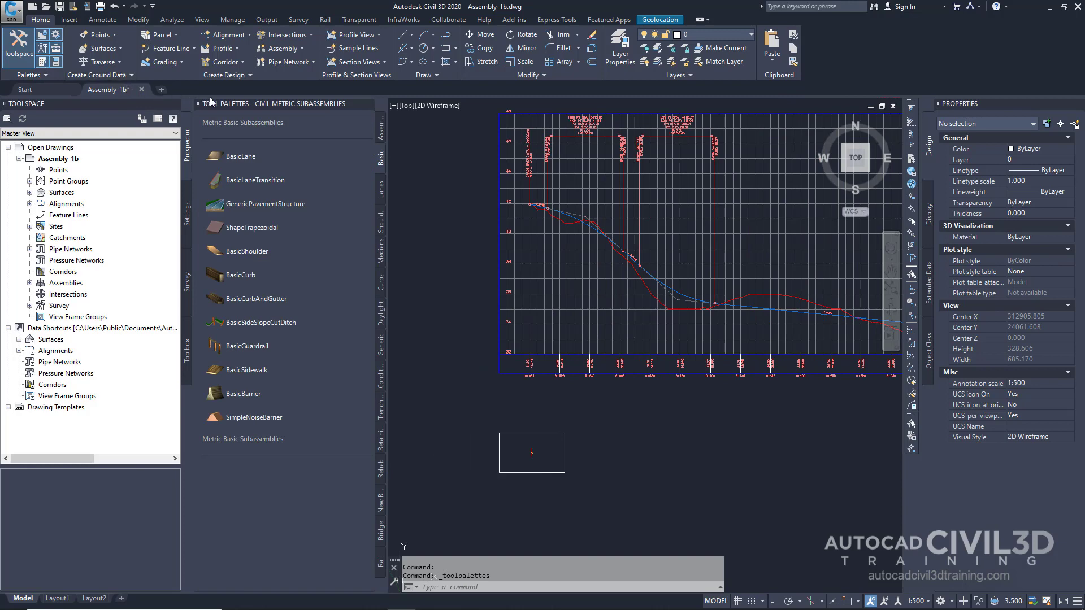
pyautogui.rightClick(290, 105)
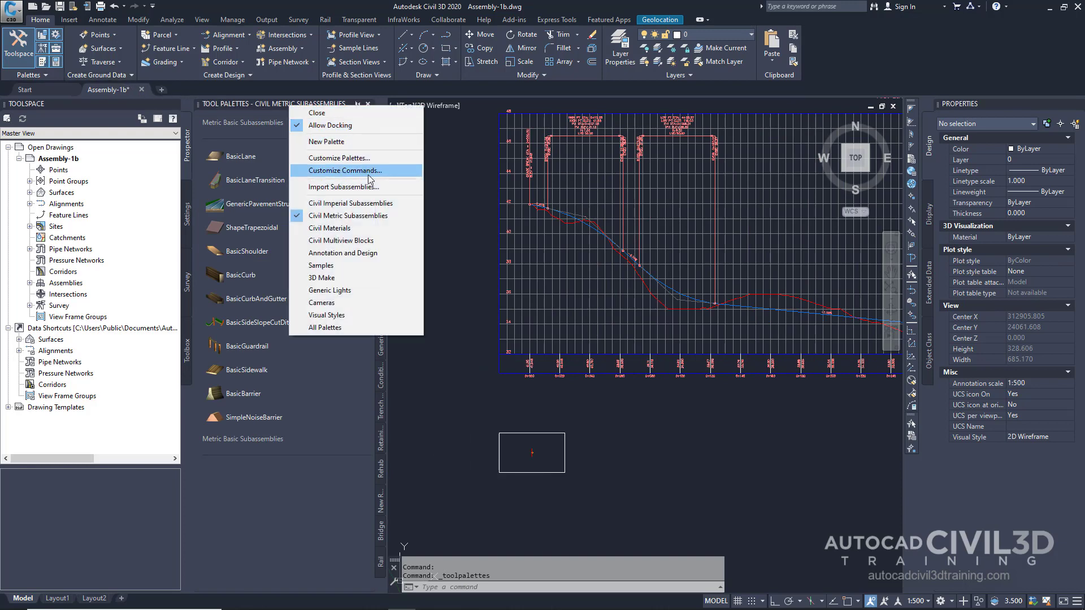
pyautogui.click(393, 204)
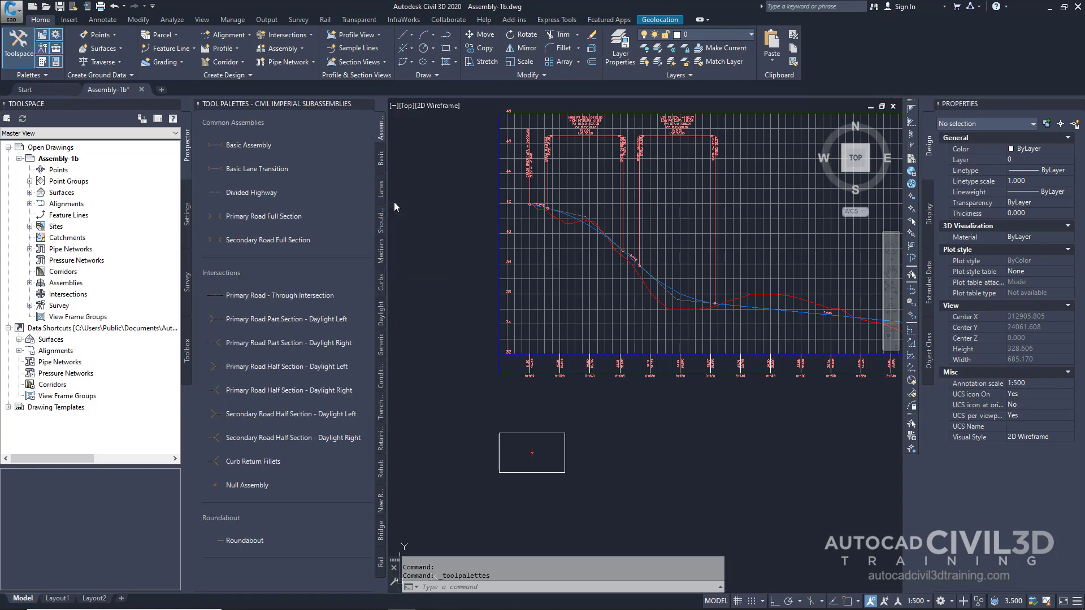
pyautogui.click(382, 158)
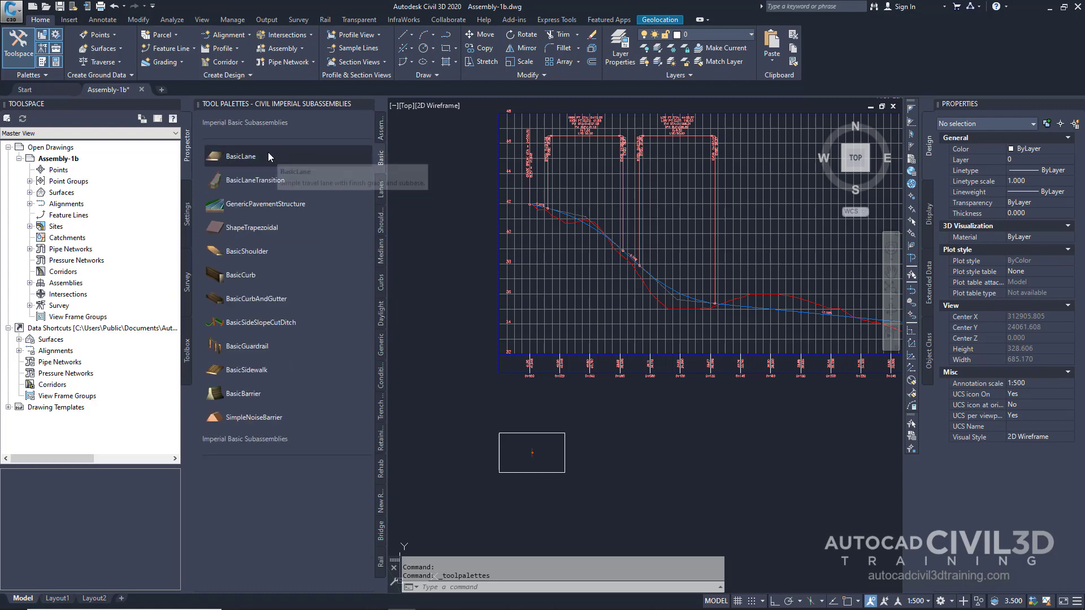
pyautogui.click(253, 159)
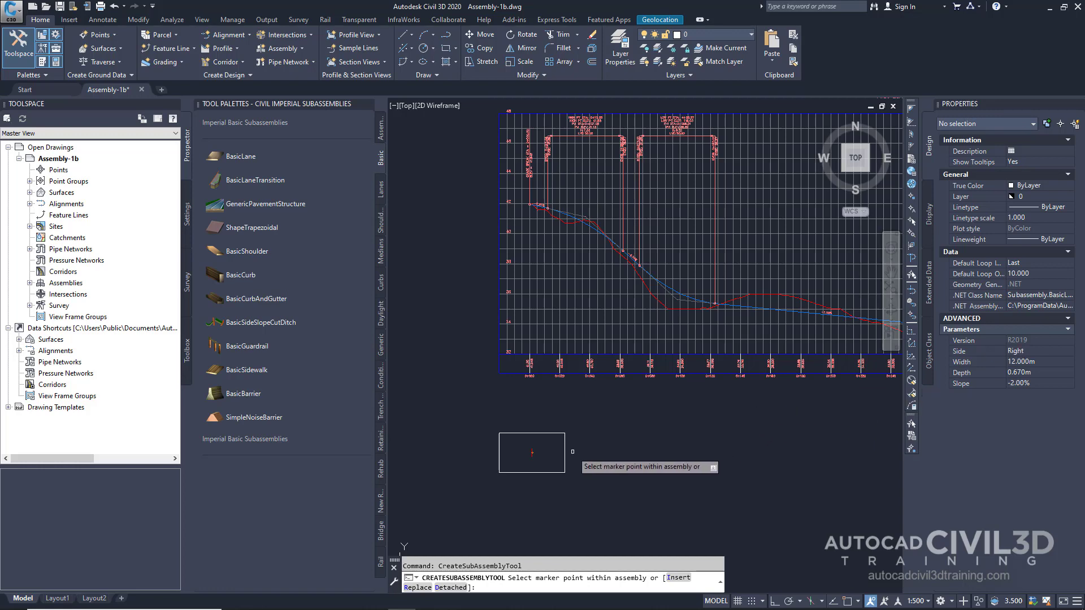
pyautogui.scroll(5, 513, 457)
pyautogui.scroll(3, 609, 442)
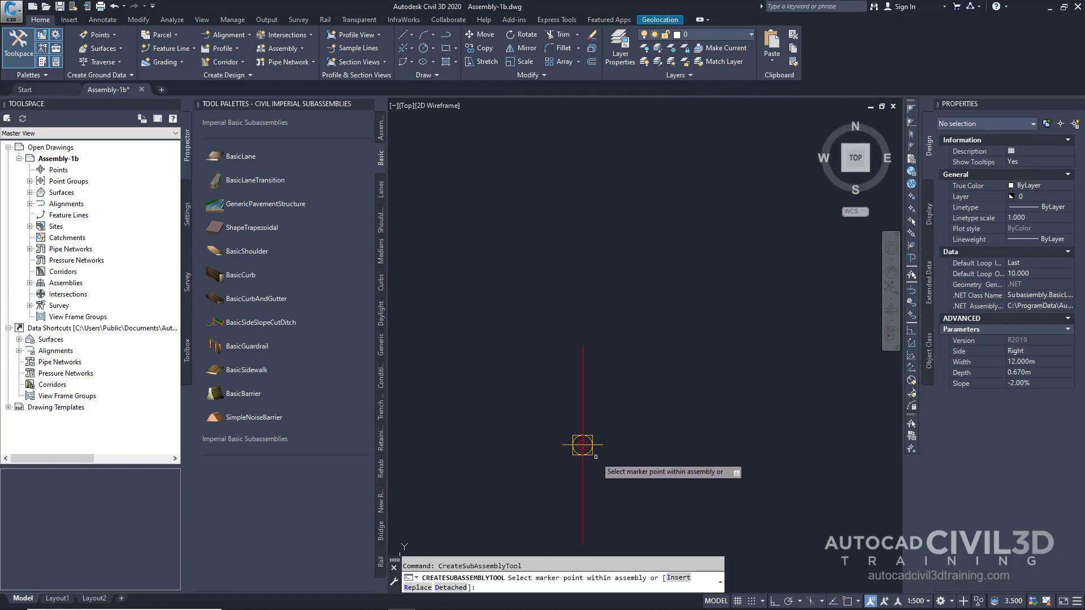
pyautogui.scroll(-2, 581, 445)
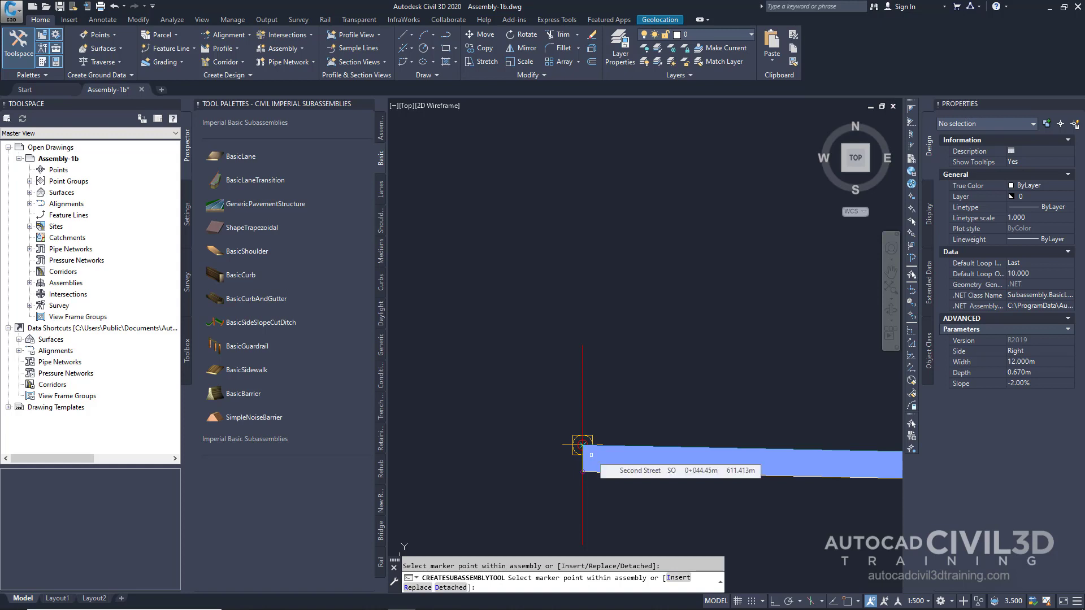
pyautogui.scroll(-2, 585, 445)
pyautogui.scroll(-2, 598, 448)
pyautogui.moveTo(684, 459); pyautogui.dragTo(544, 451, button='middle')
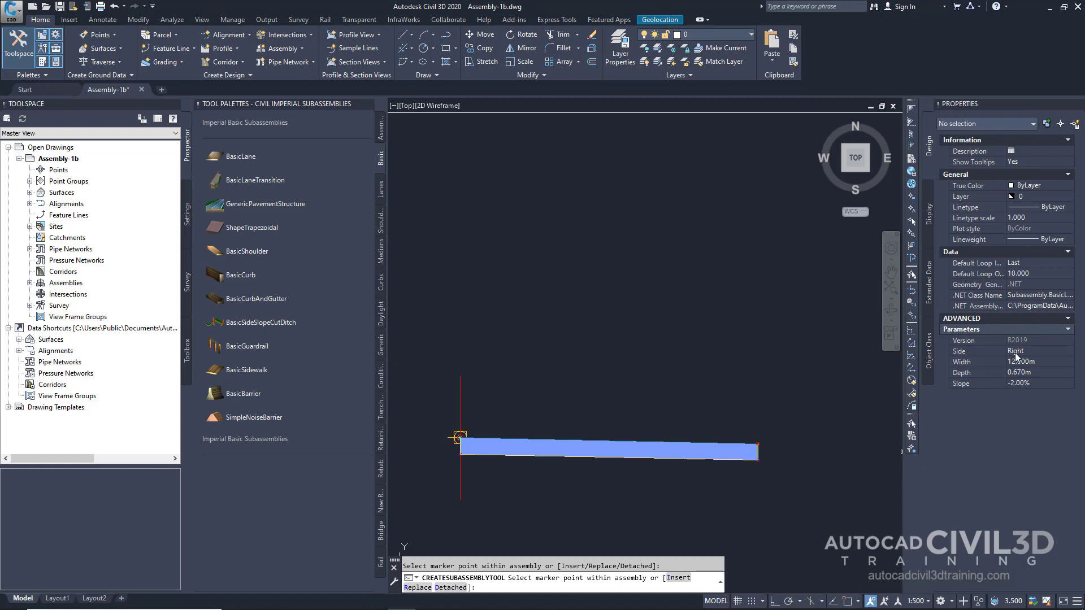
# Set the lane Side to Left, place a second BasicLane on the marker, then end placement
pyautogui.click(1024, 350)
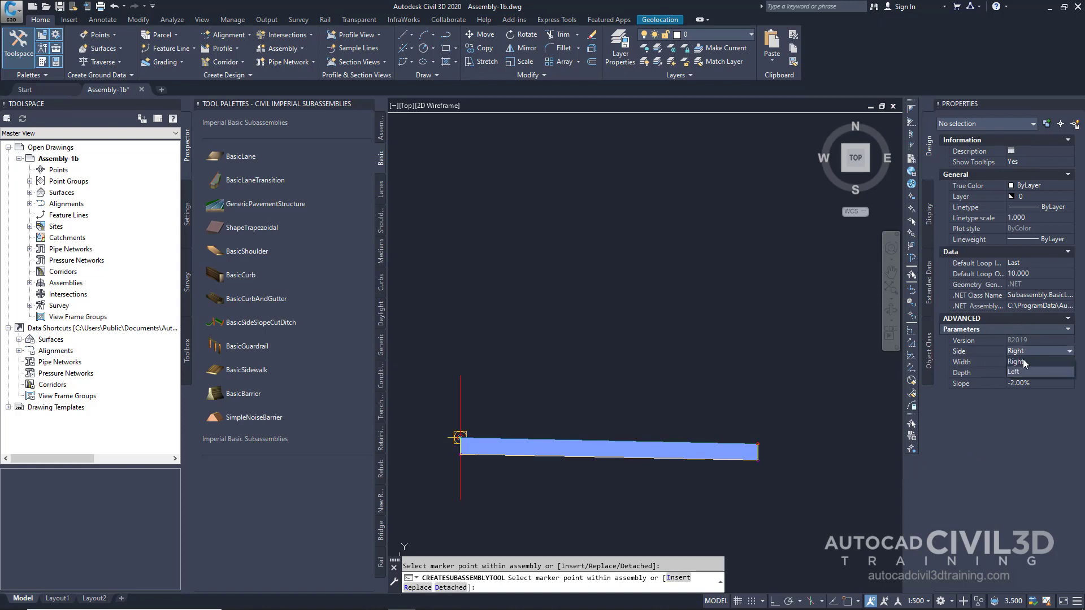
pyautogui.click(1021, 373)
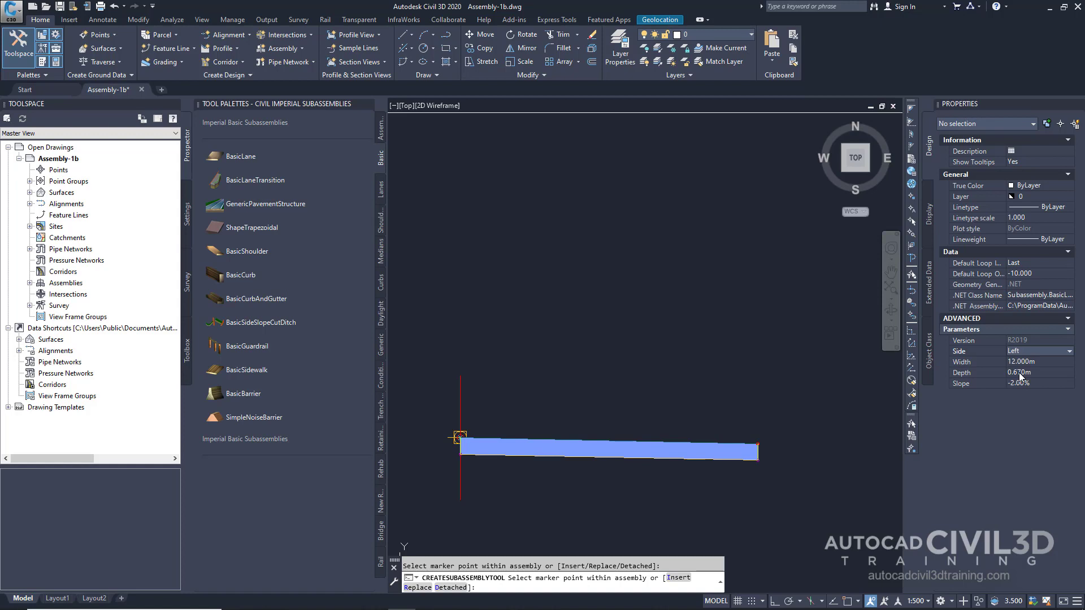
pyautogui.scroll(2, 458, 438)
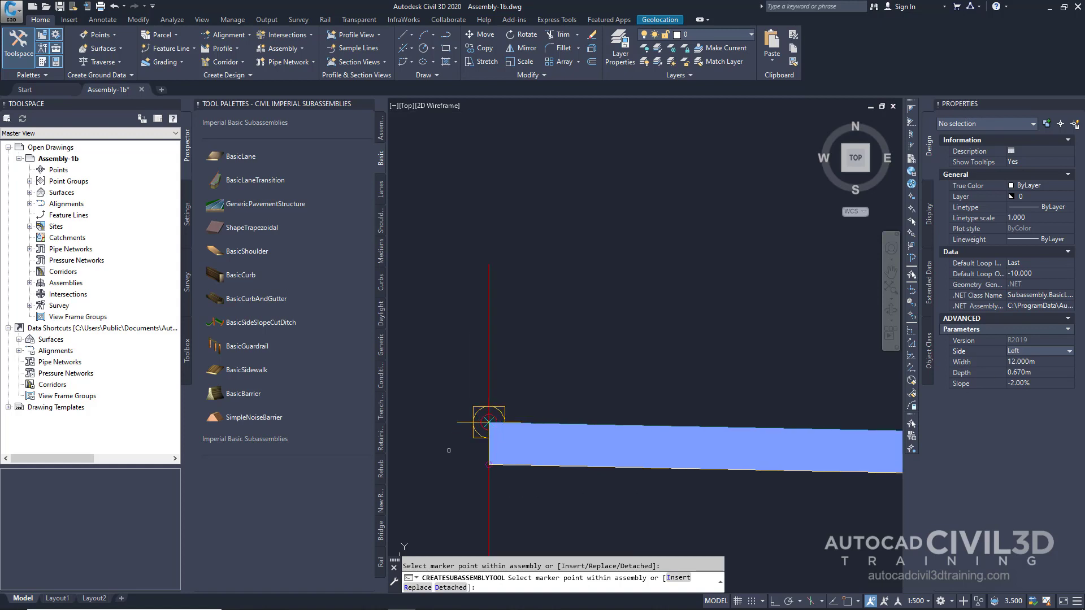
pyautogui.moveTo(459, 445); pyautogui.dragTo(621, 400, button='middle')
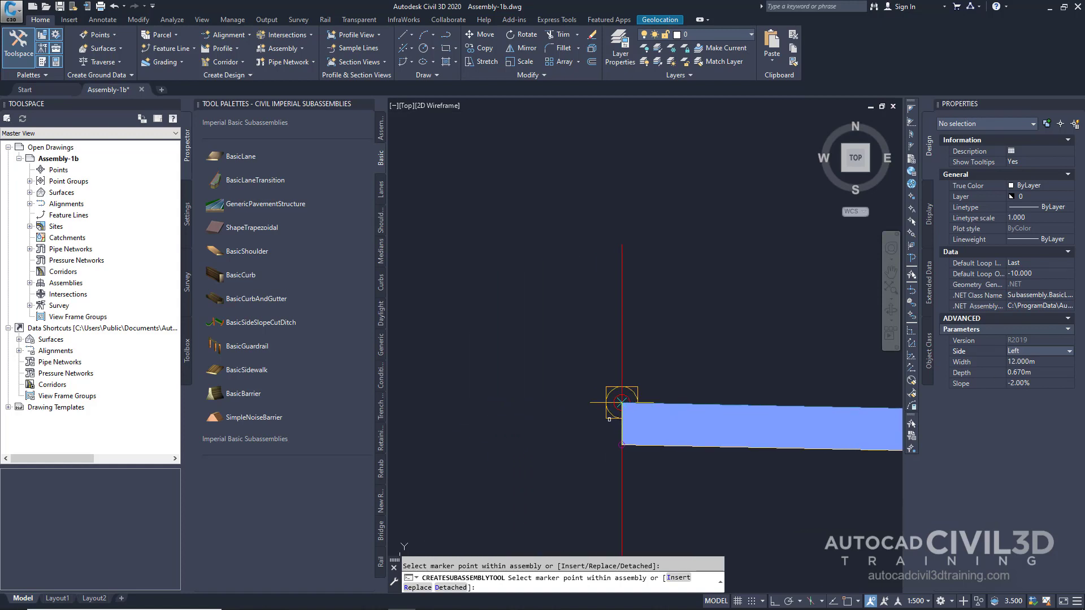
pyautogui.scroll(-3, 622, 400)
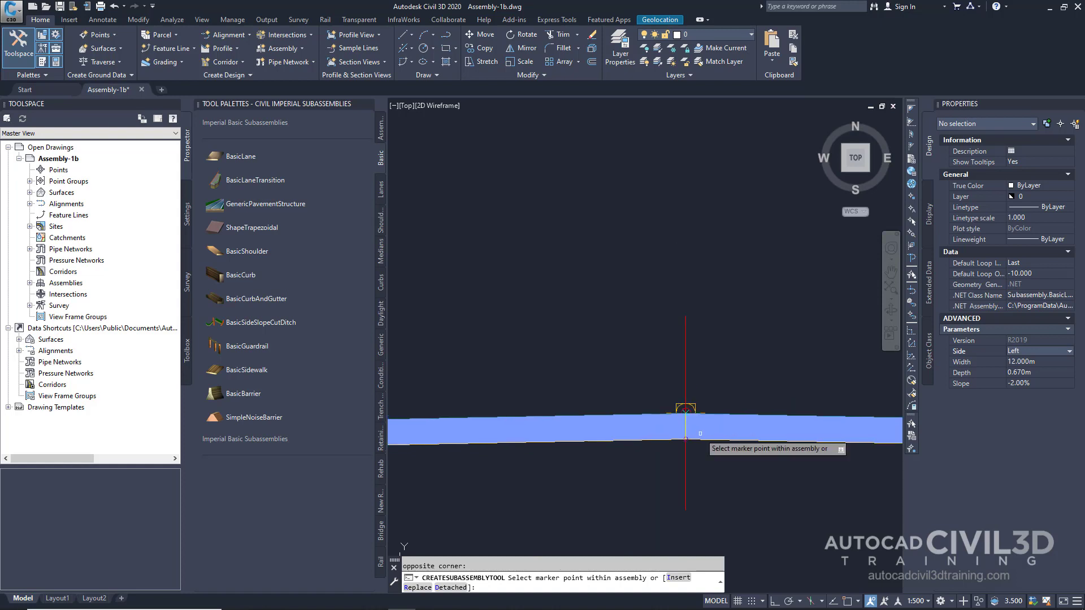
pyautogui.scroll(-1, 679, 449)
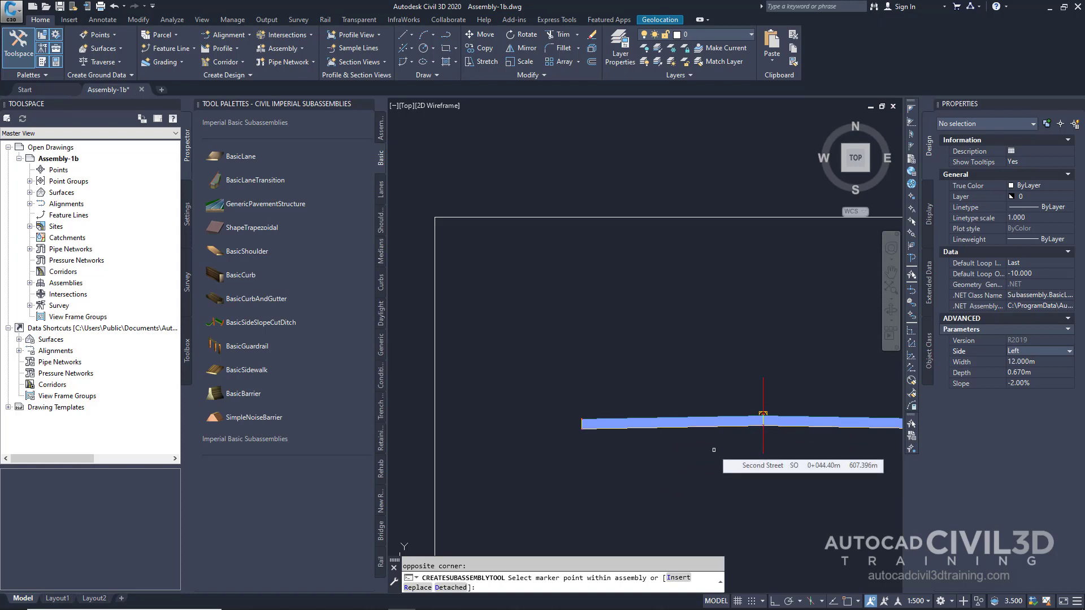
pyautogui.press('Escape')
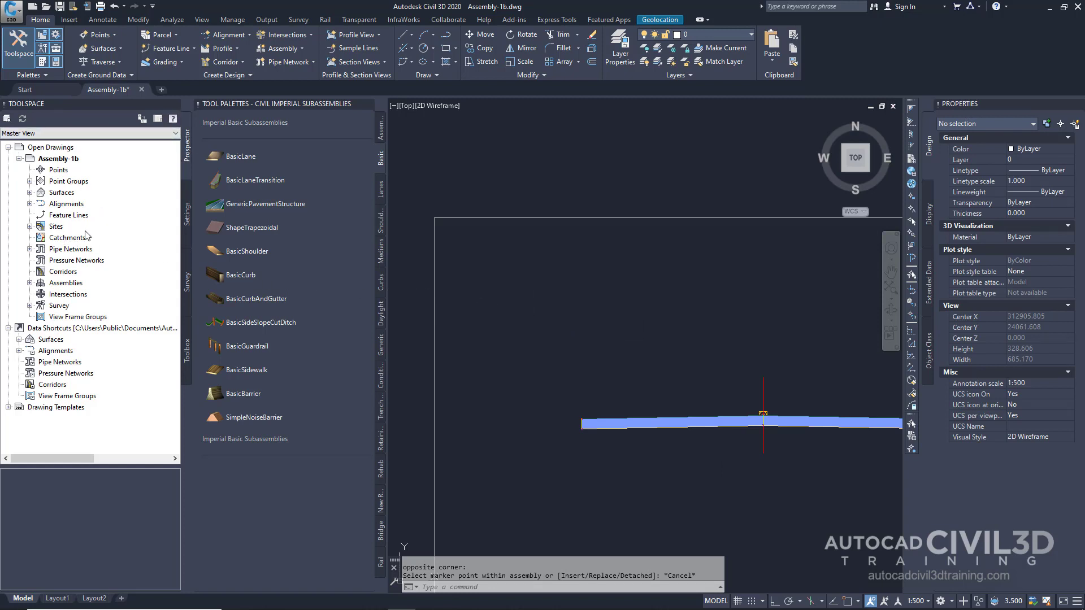
# Expand Assembly - (1) > Baseline in Prospector to show a BasicLane under Right and Left
pyautogui.click(29, 283)
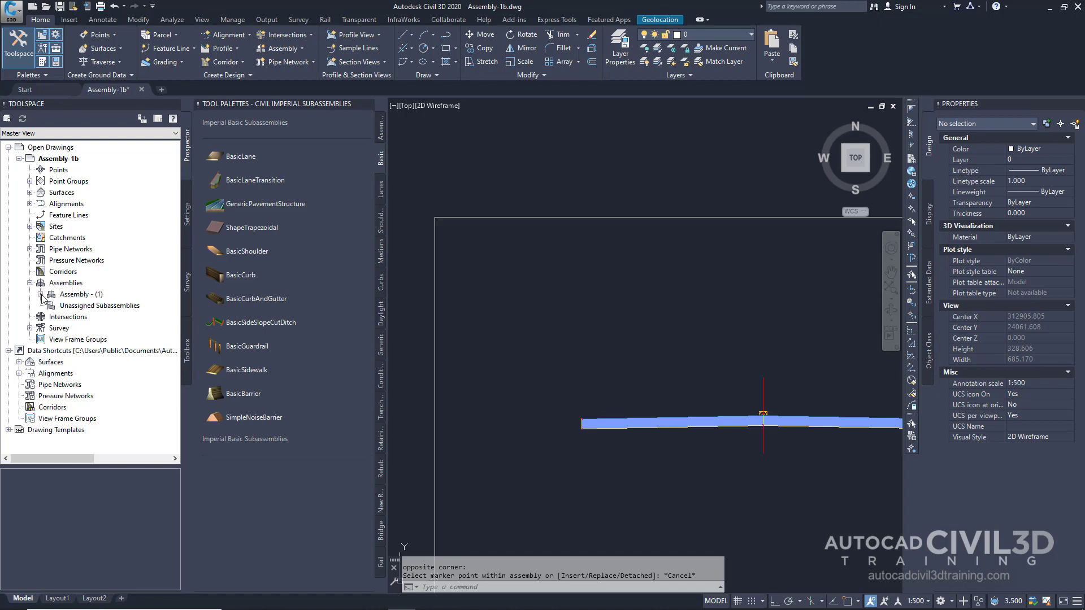
pyautogui.click(41, 294)
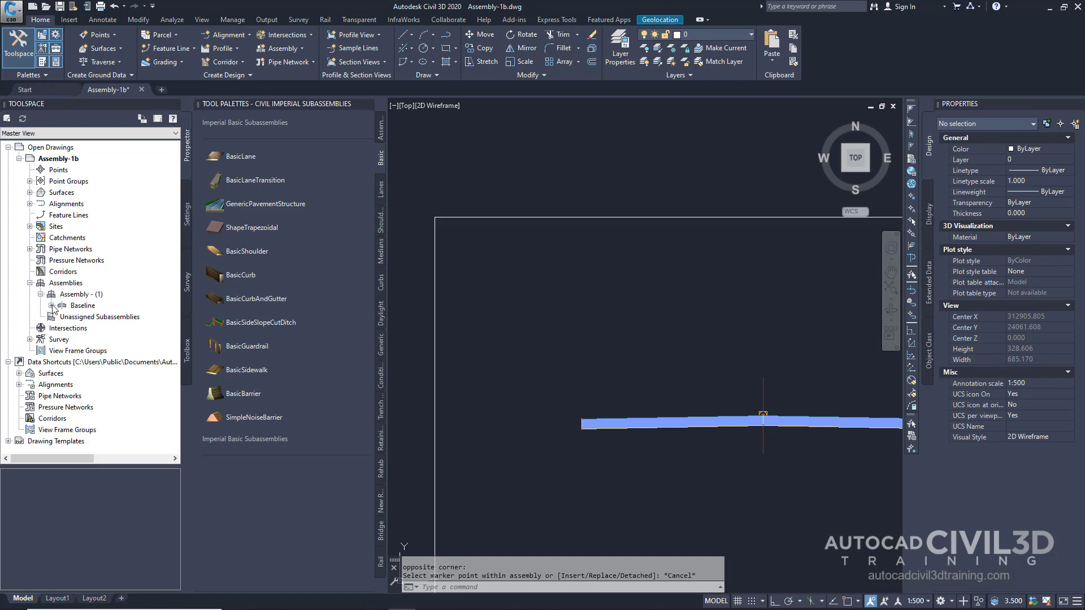
pyautogui.click(52, 306)
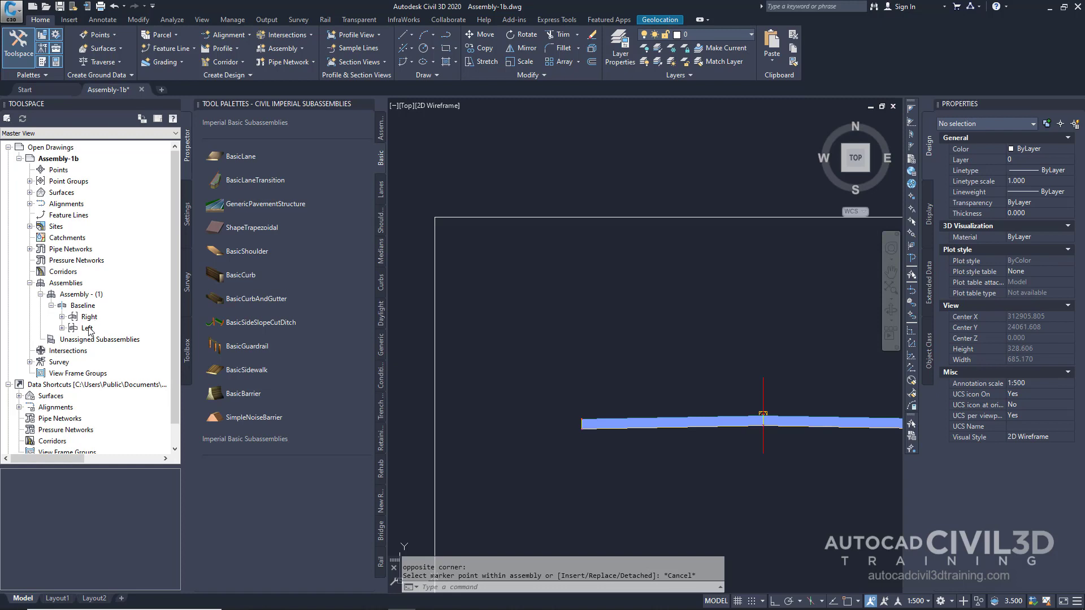
pyautogui.click(63, 316)
pyautogui.click(64, 339)
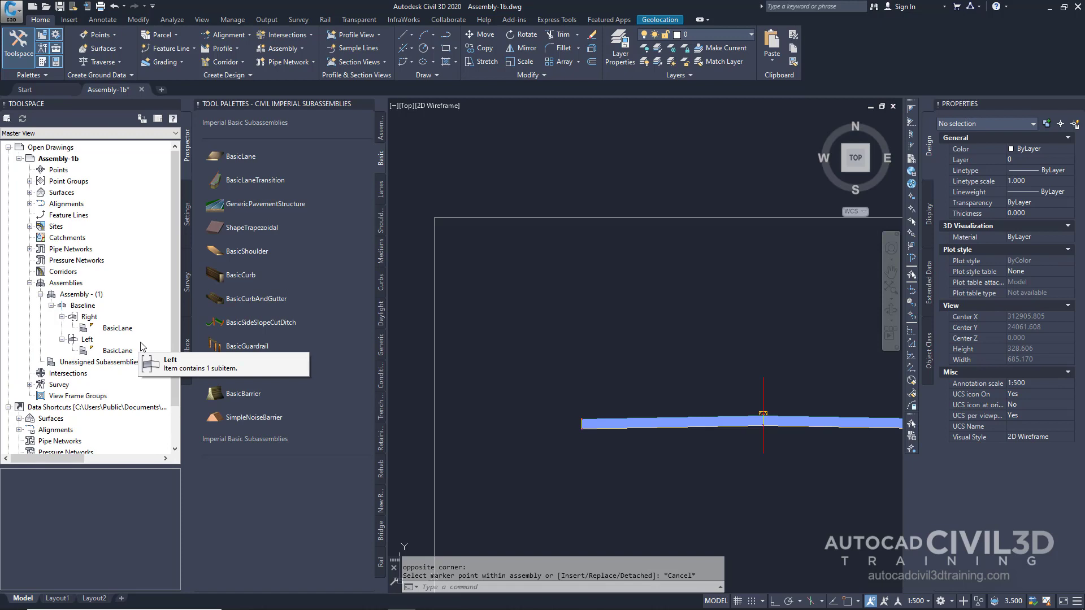
pyautogui.moveTo(120, 329); pyautogui.dragTo(135, 337)
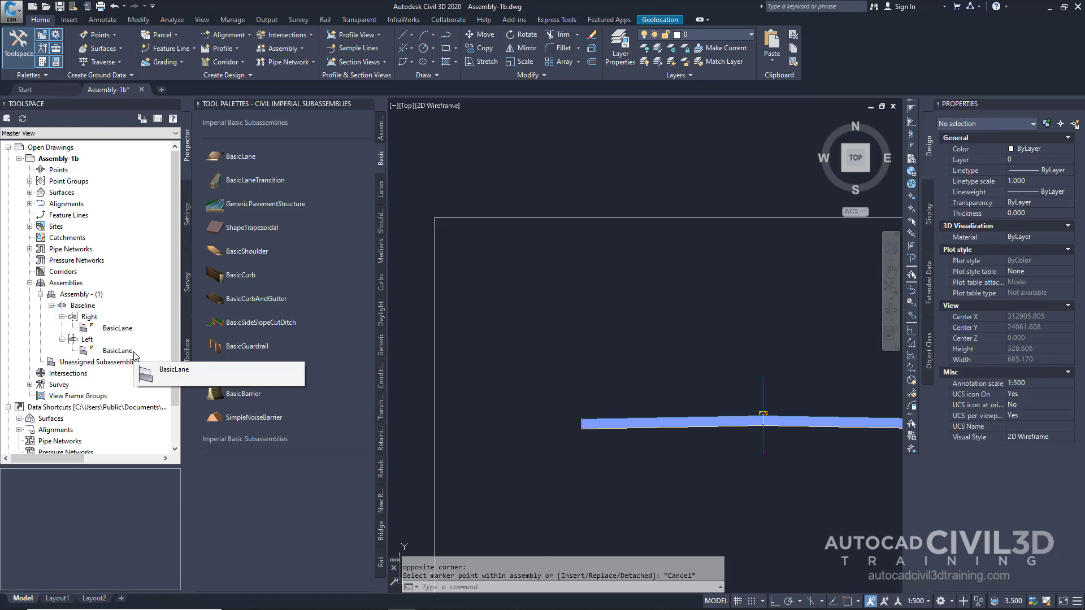
# Open the Create From Macro name template editor in the Subassembly feature settings
pyautogui.click(185, 217)
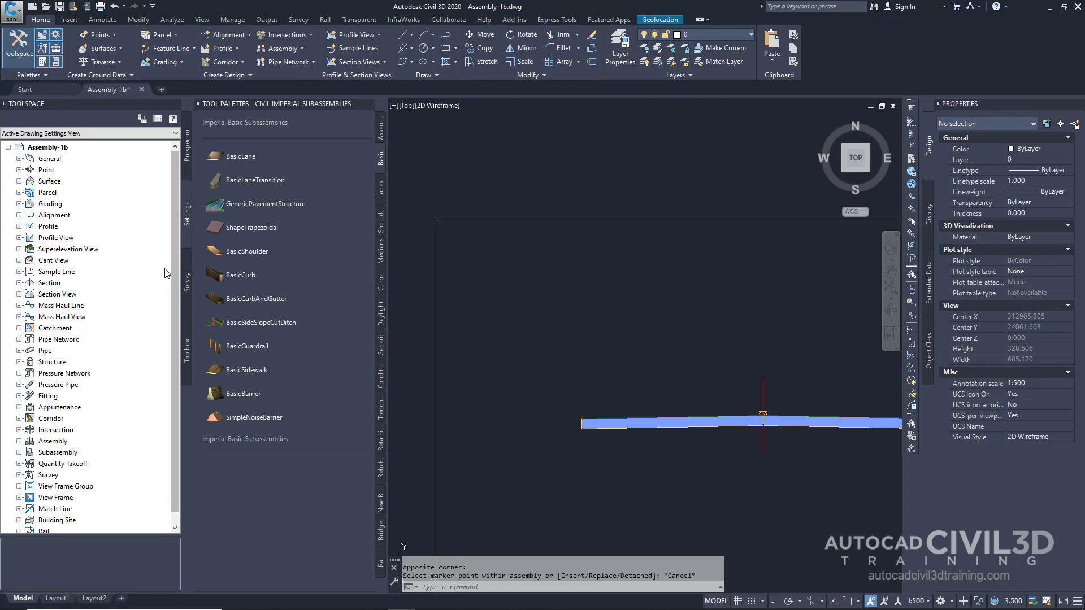
pyautogui.rightClick(60, 457)
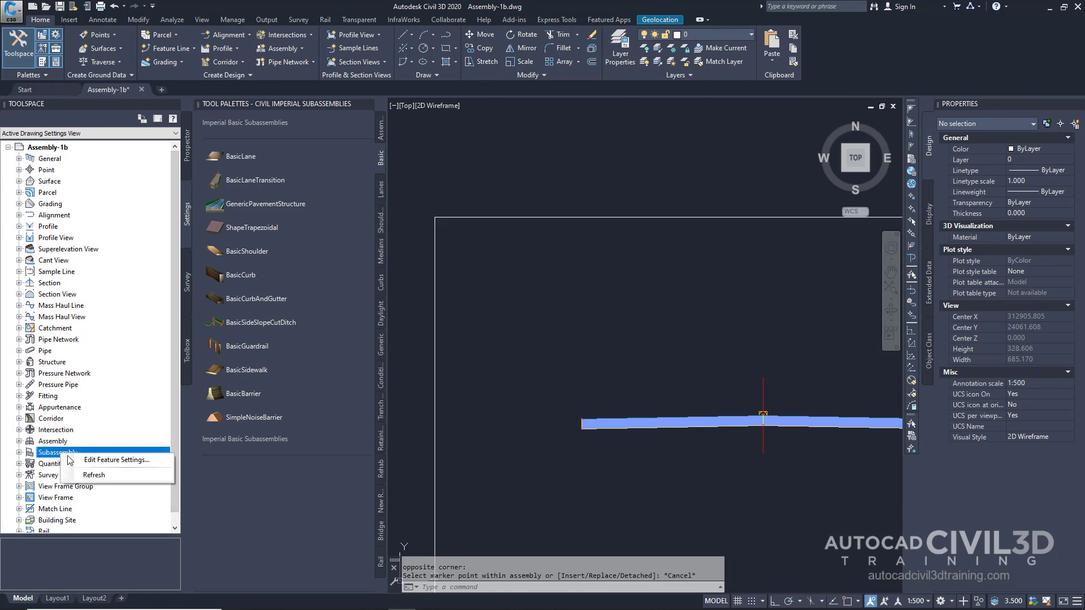
pyautogui.click(146, 461)
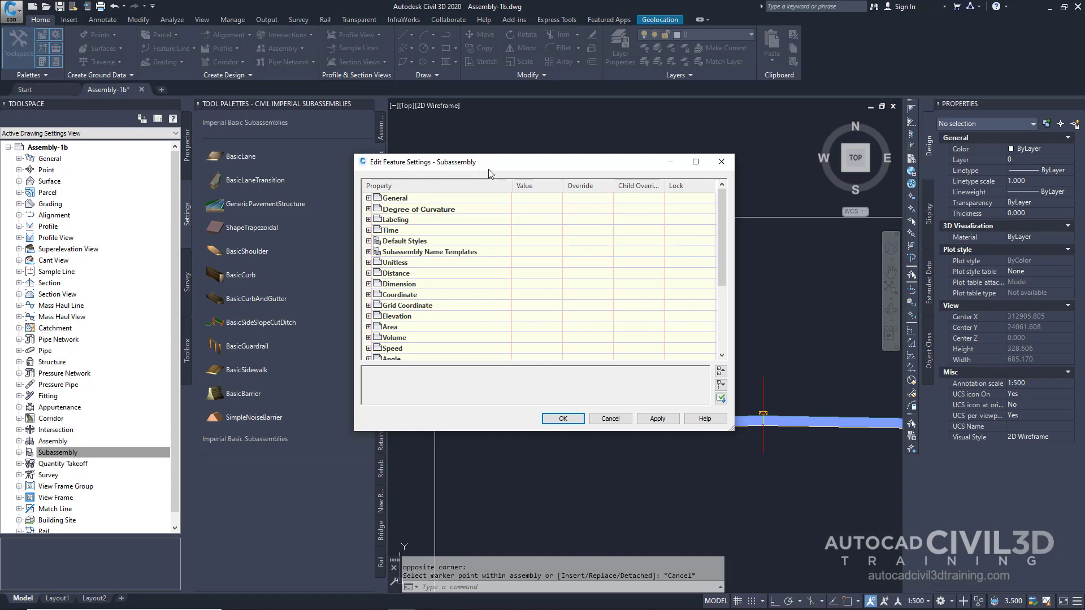
pyautogui.click(370, 251)
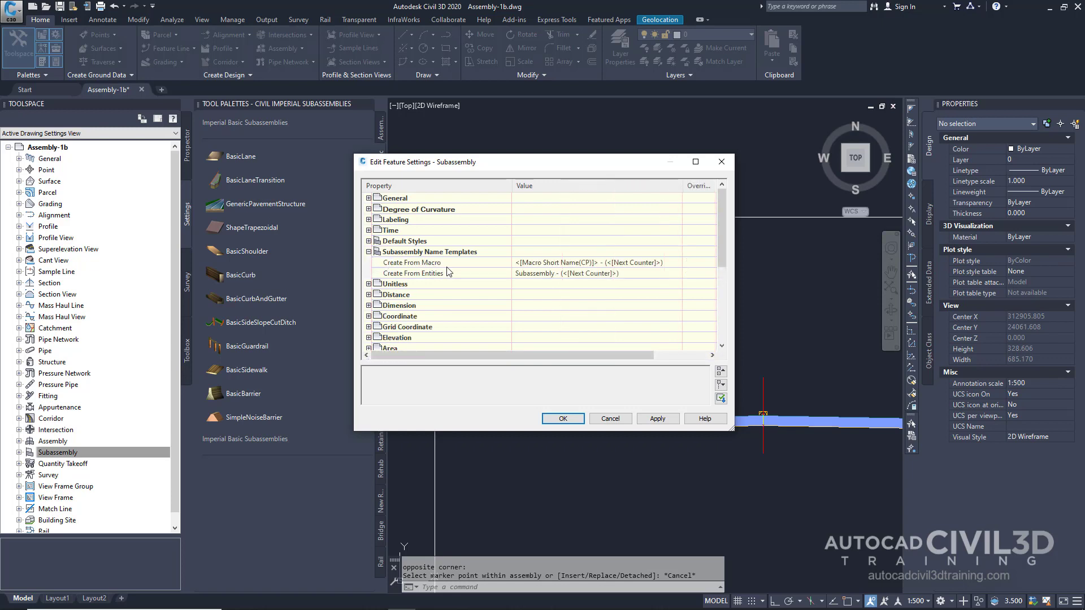
pyautogui.click(642, 266)
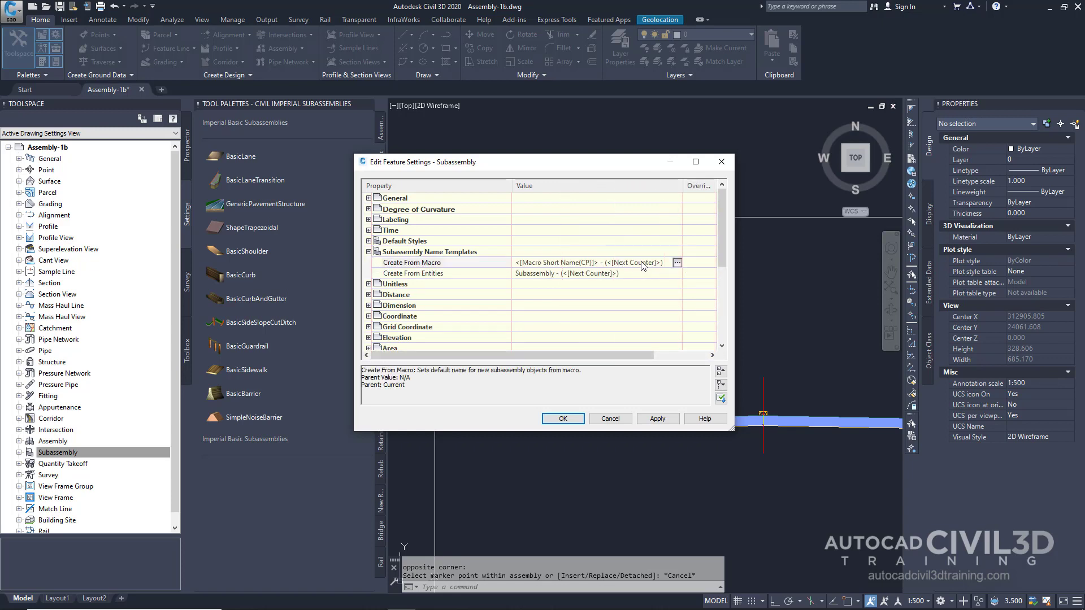
pyautogui.click(677, 263)
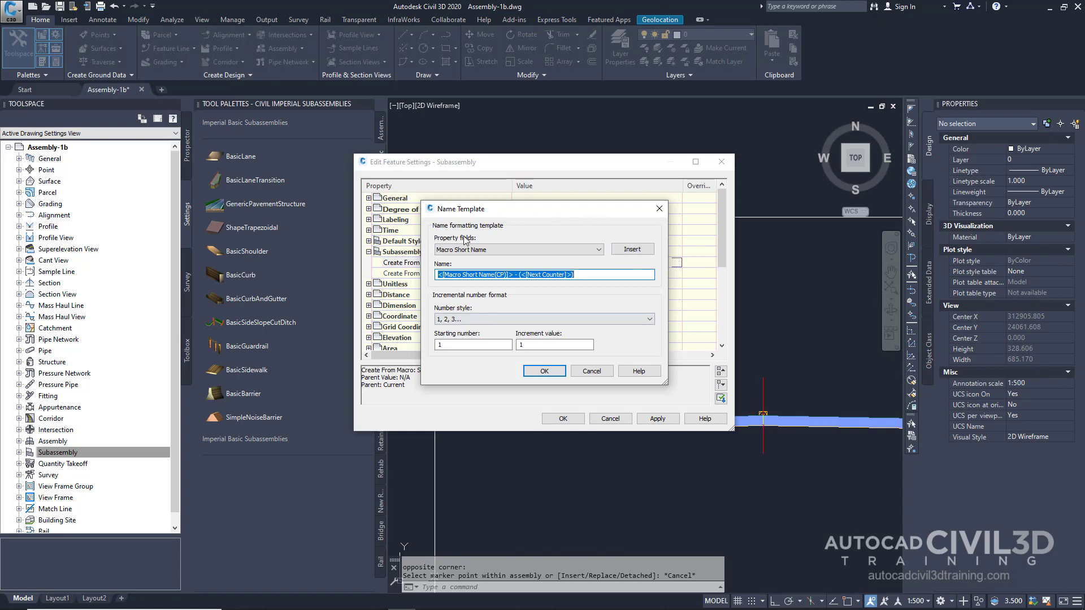
# Insert the Subassembly Side field after Macro Short Name and accept both dialogs
pyautogui.click(553, 251)
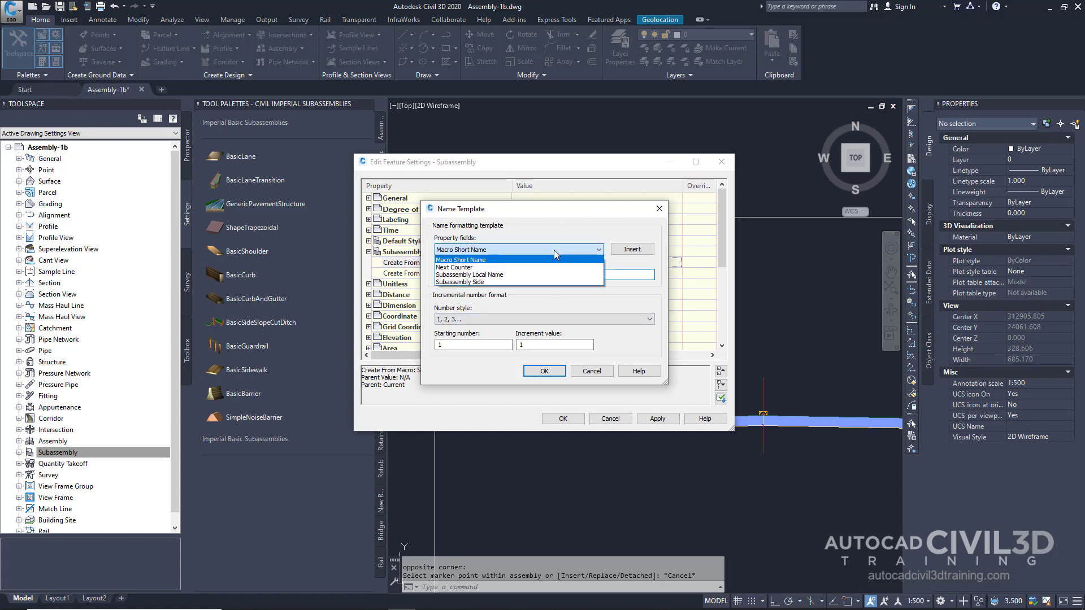
pyautogui.click(491, 283)
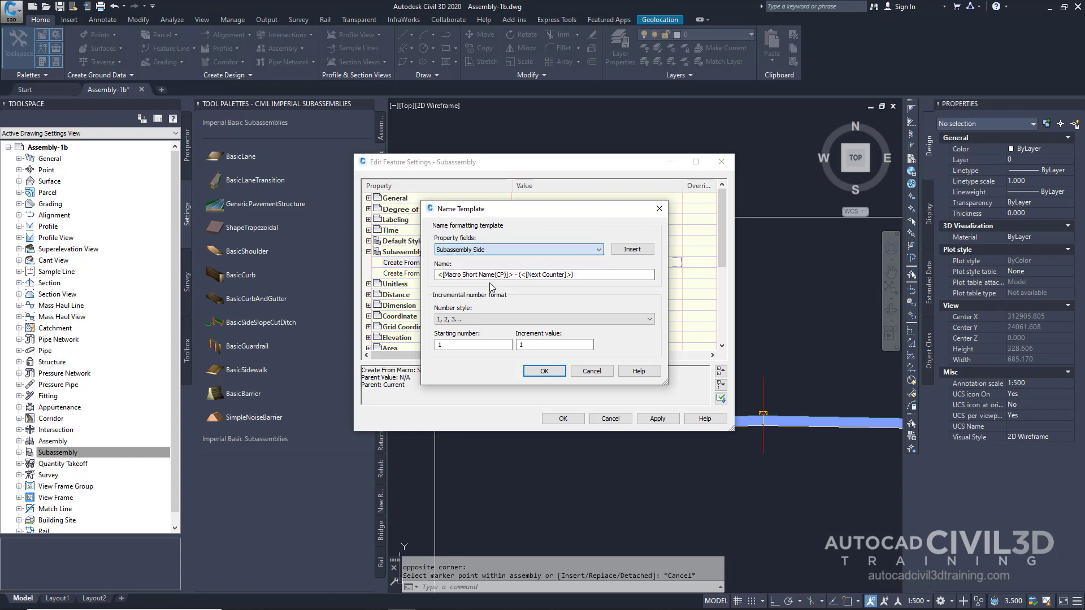
pyautogui.click(572, 275)
pyautogui.moveTo(571, 275); pyautogui.dragTo(523, 278)
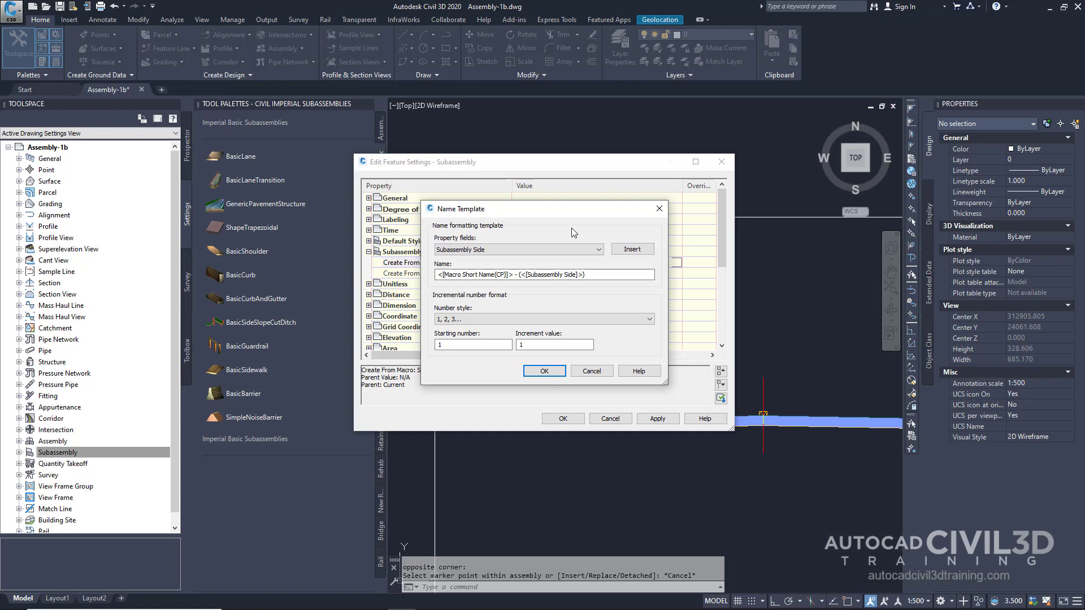
pyautogui.click(553, 249)
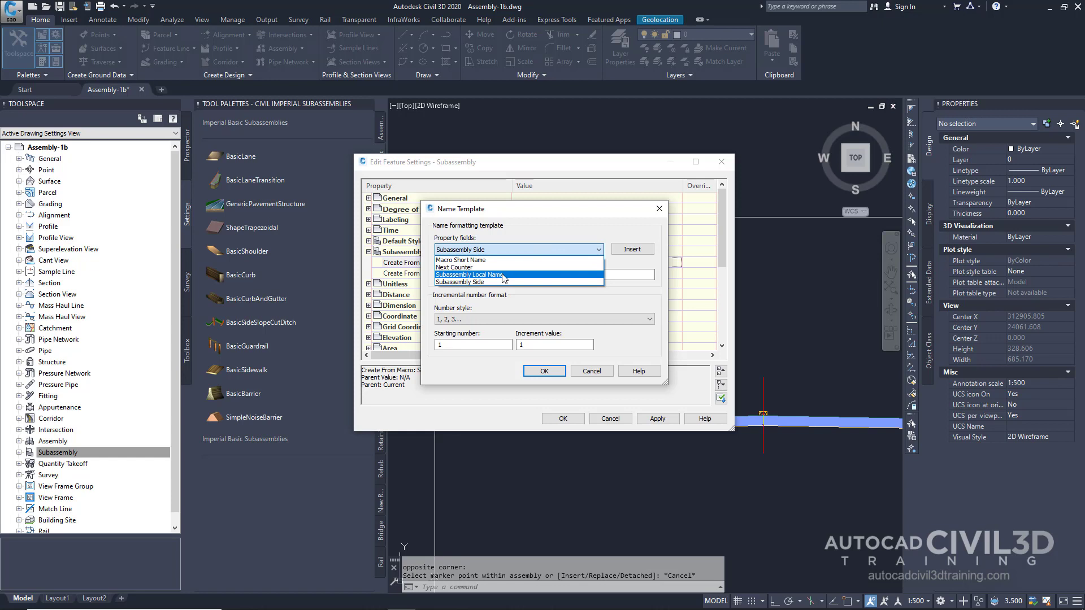
pyautogui.click(550, 217)
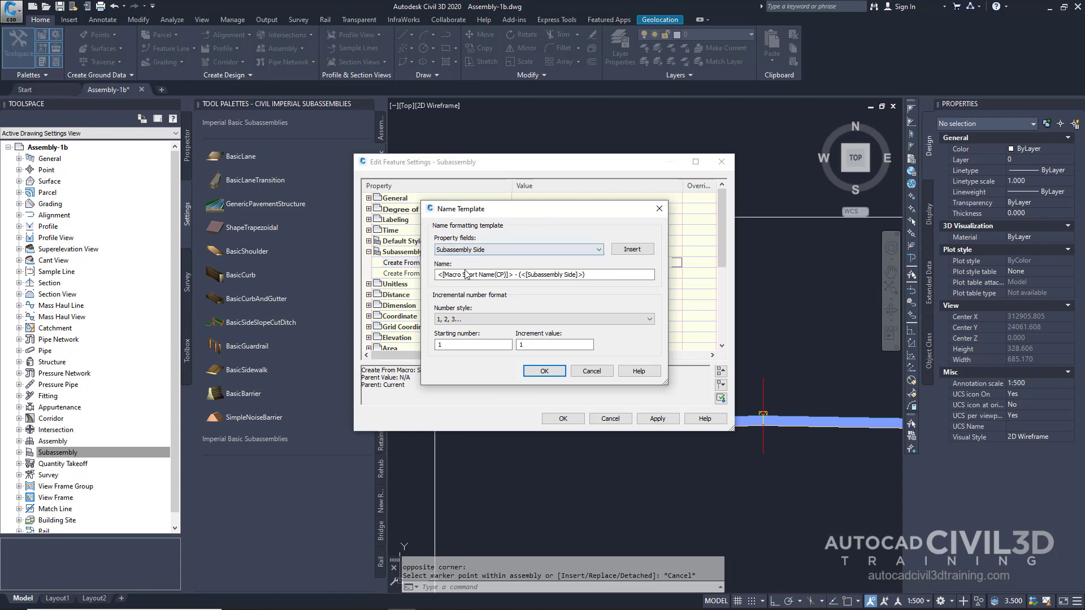
pyautogui.click(547, 371)
pyautogui.click(565, 419)
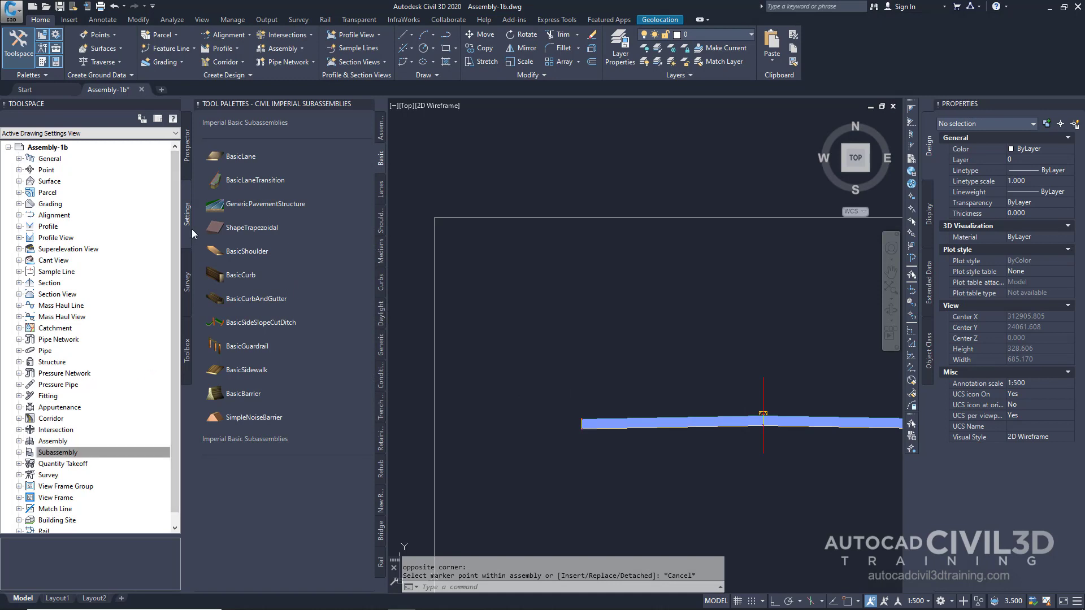
# Set CreateSubAssemblyTool's Subassembly Name option to Use Name Template and save
pyautogui.click(20, 454)
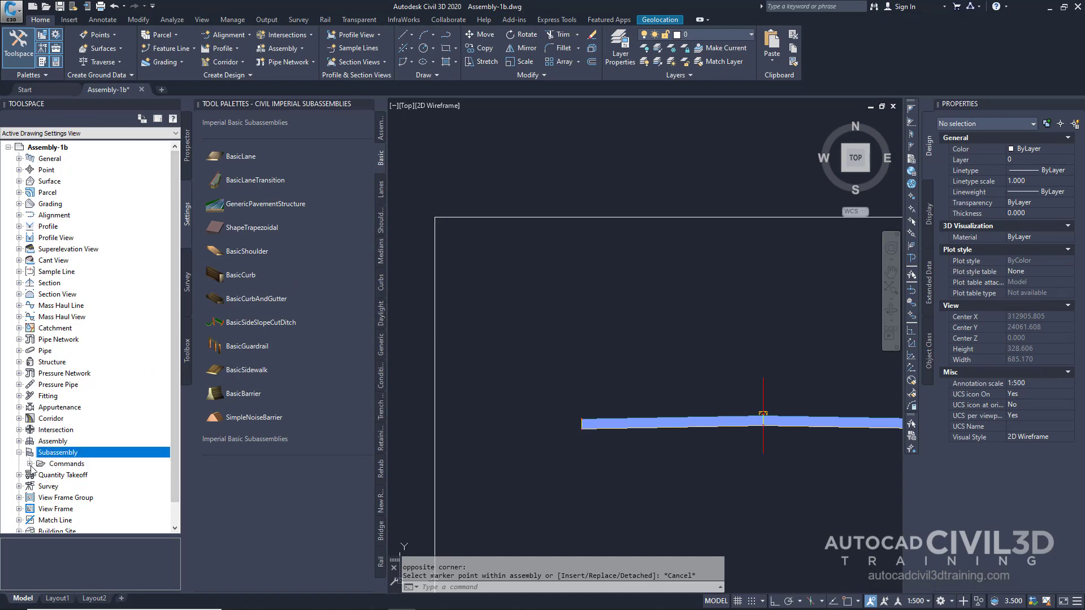
pyautogui.click(31, 467)
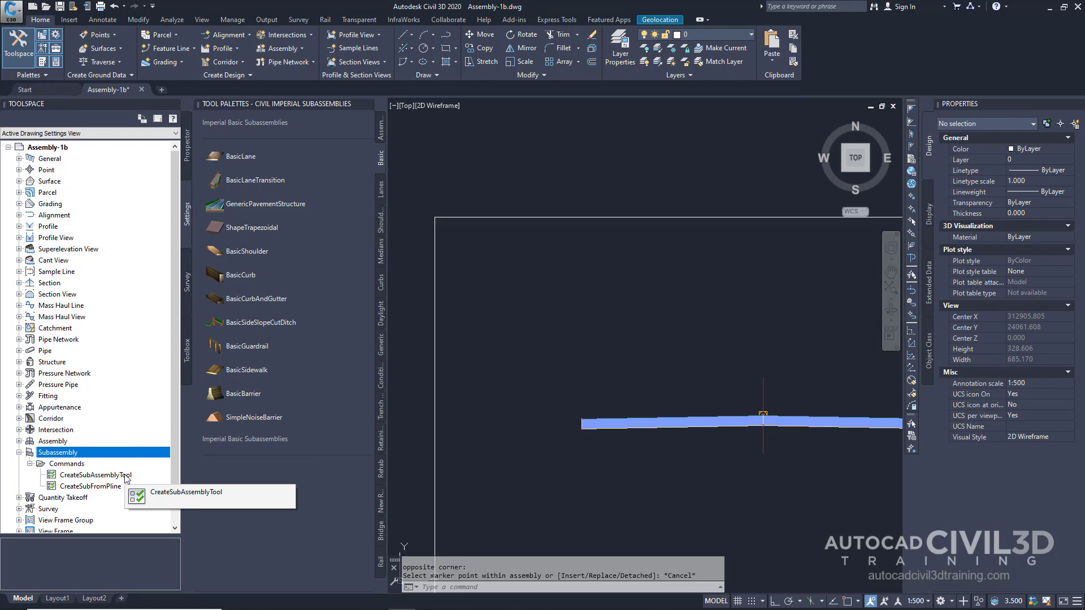
pyautogui.rightClick(126, 481)
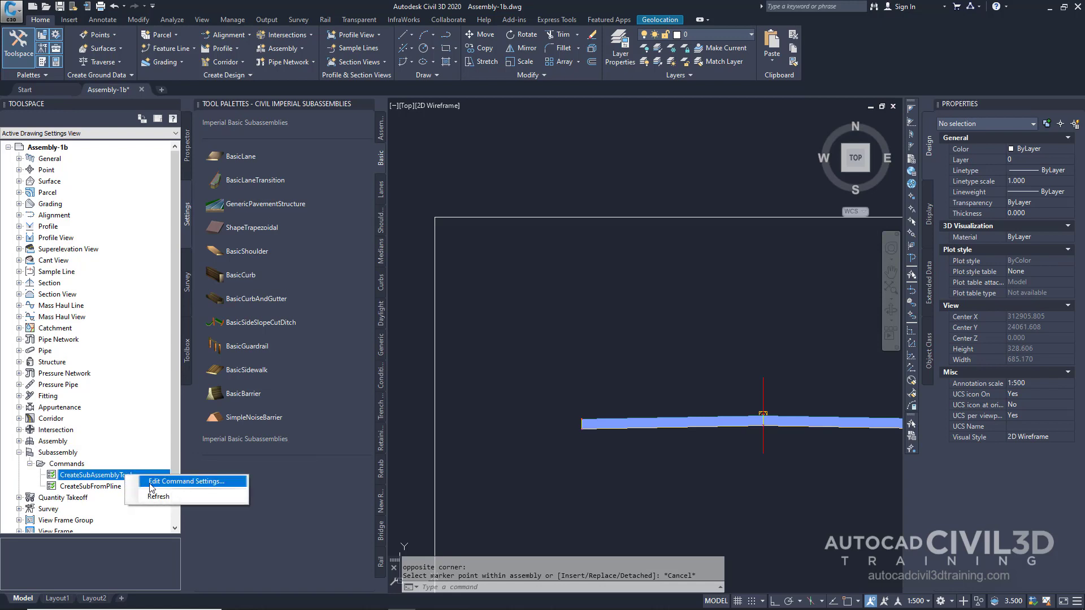
pyautogui.click(151, 484)
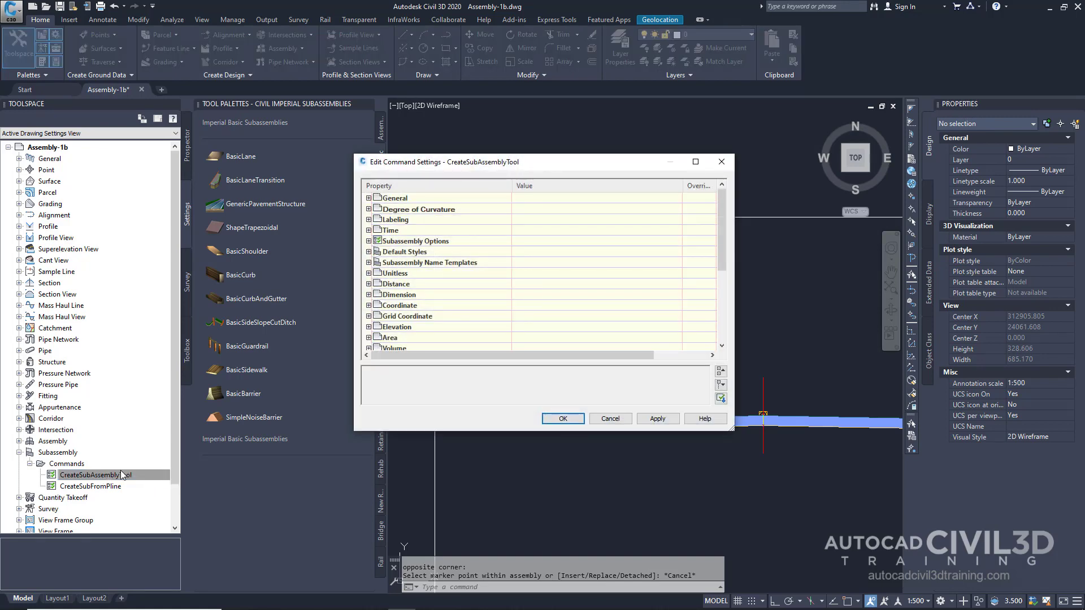
pyautogui.click(369, 241)
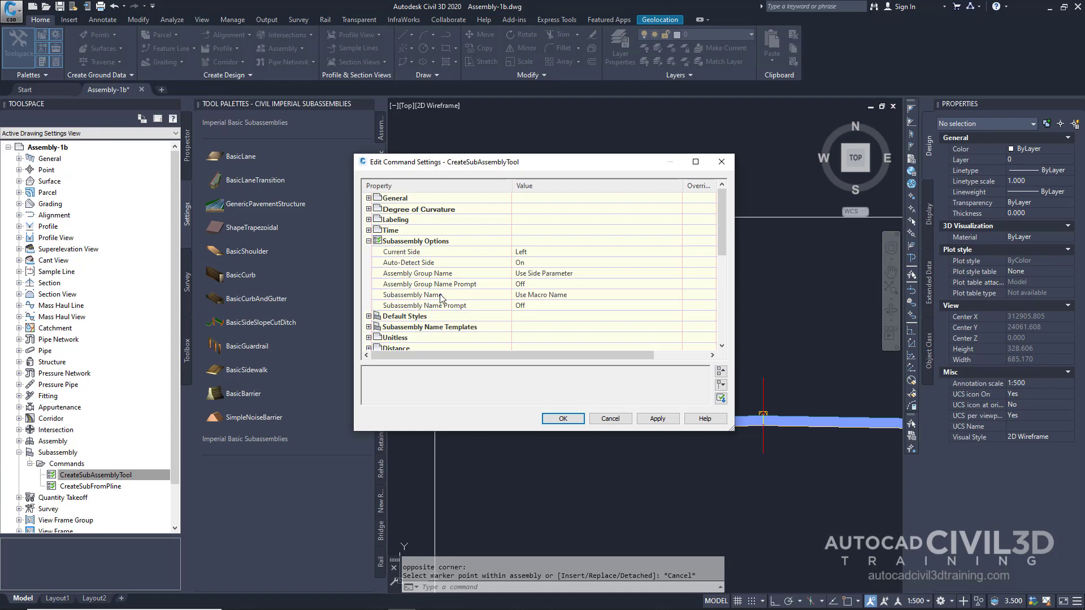
pyautogui.click(587, 300)
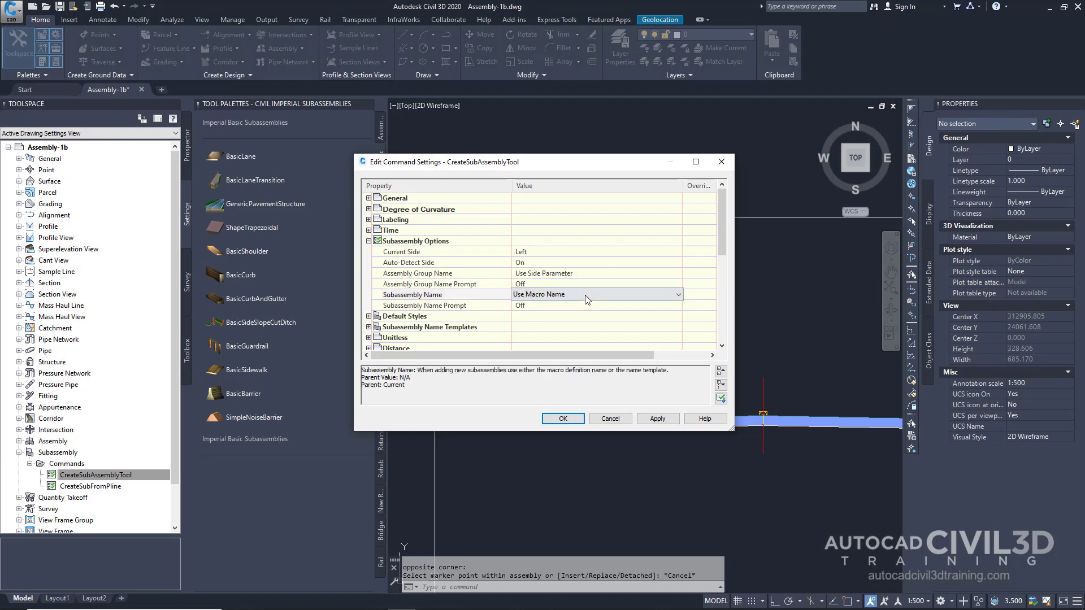
pyautogui.click(586, 296)
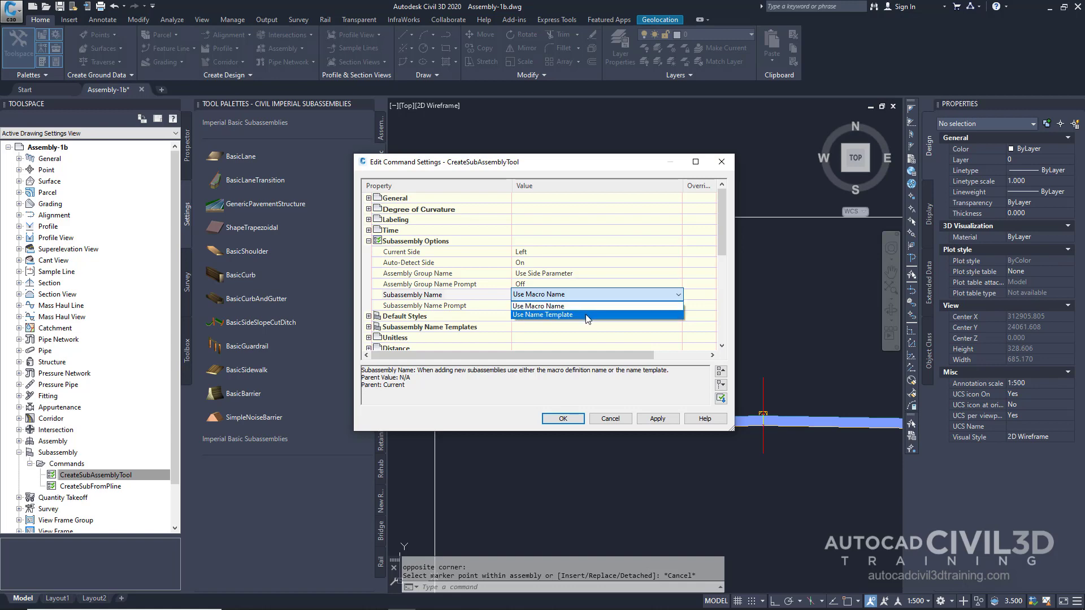
pyautogui.click(586, 314)
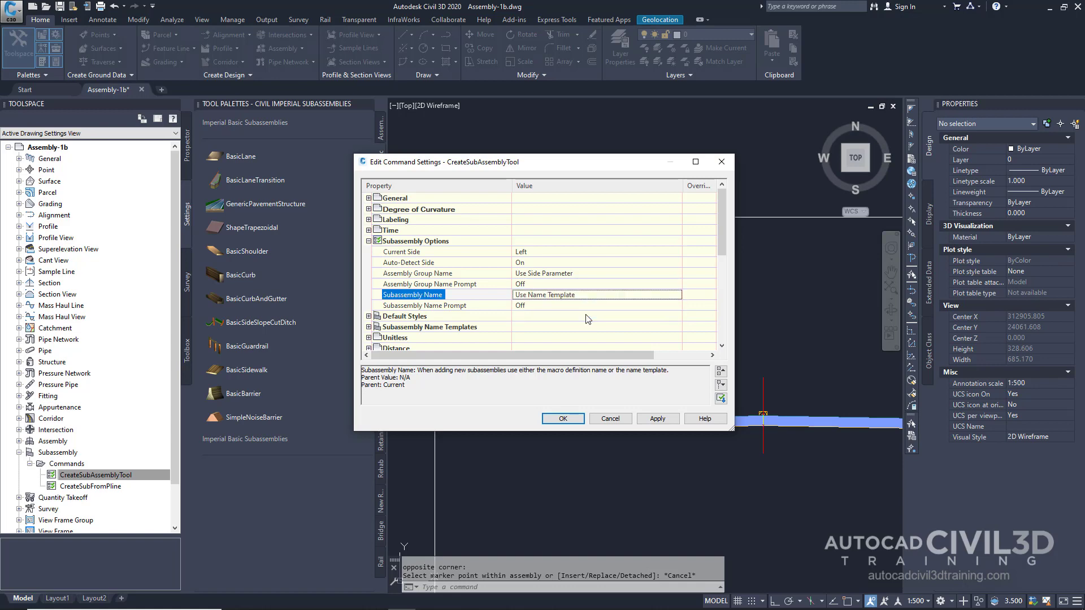
pyautogui.click(567, 419)
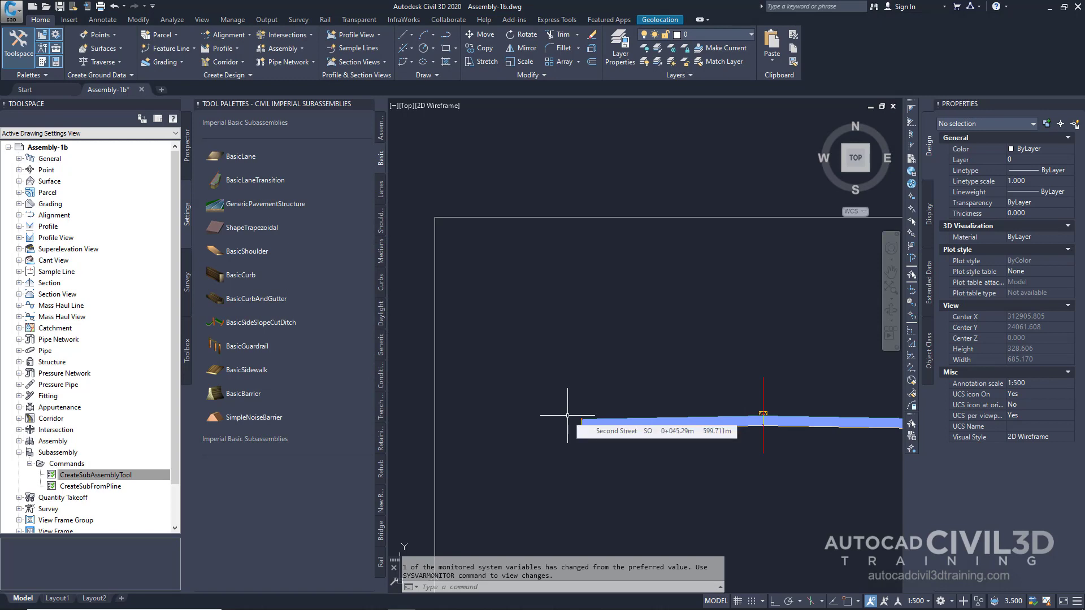
# Place a BasicCurbAndGutter with Side set to Right at the lane's right end
pyautogui.press('Escape')
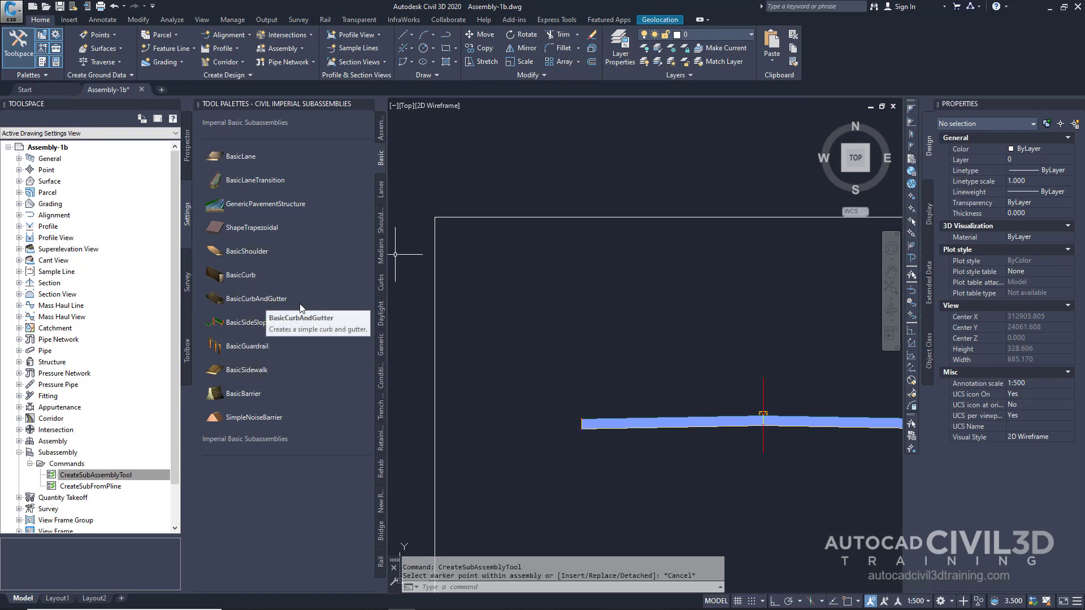
pyautogui.click(276, 298)
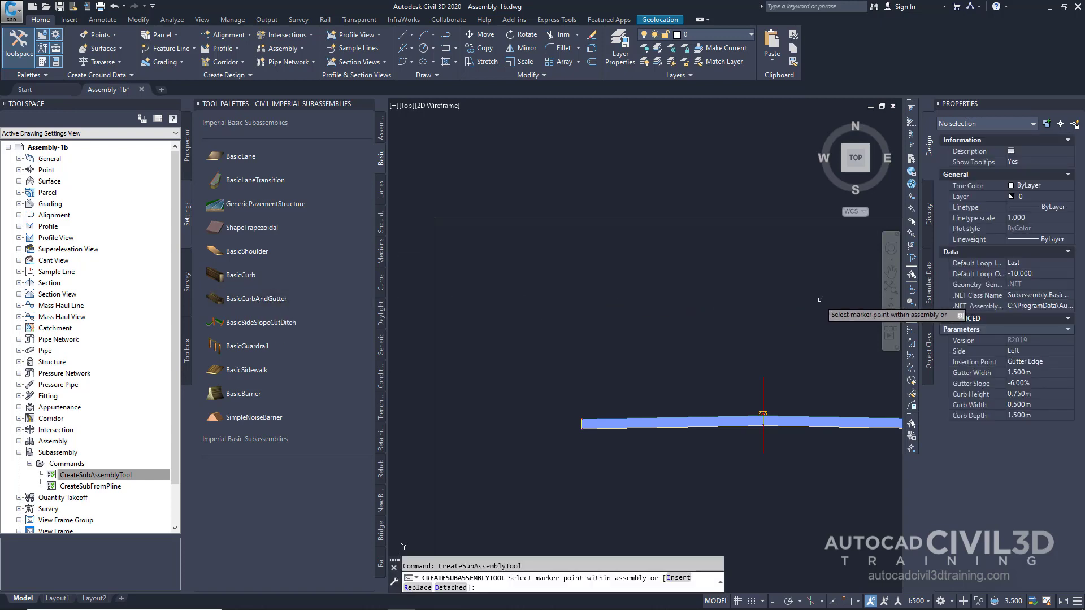
pyautogui.click(1031, 352)
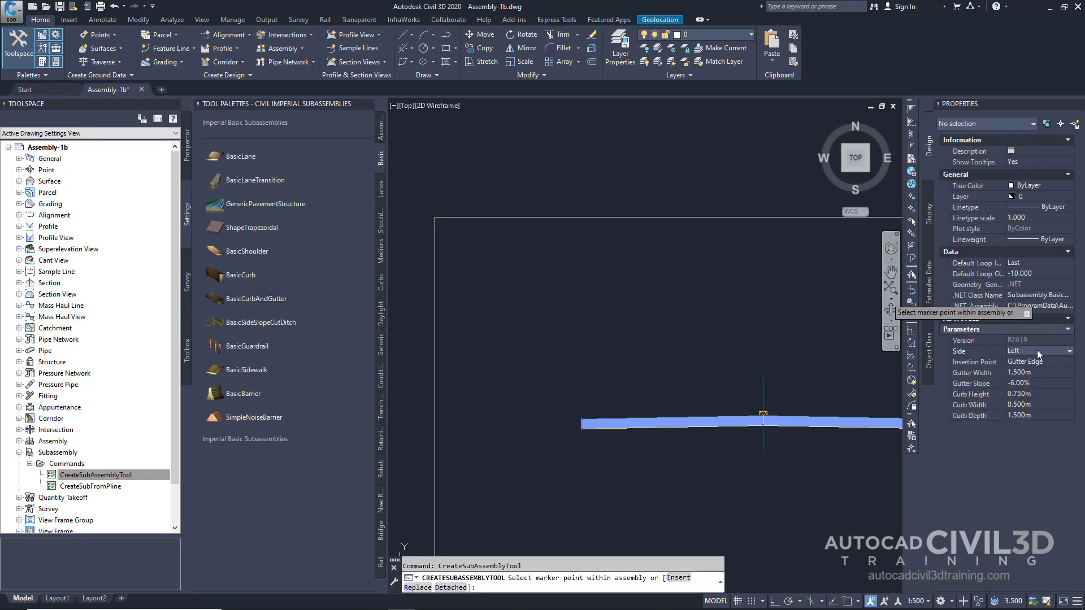
pyautogui.click(1037, 350)
pyautogui.click(1027, 362)
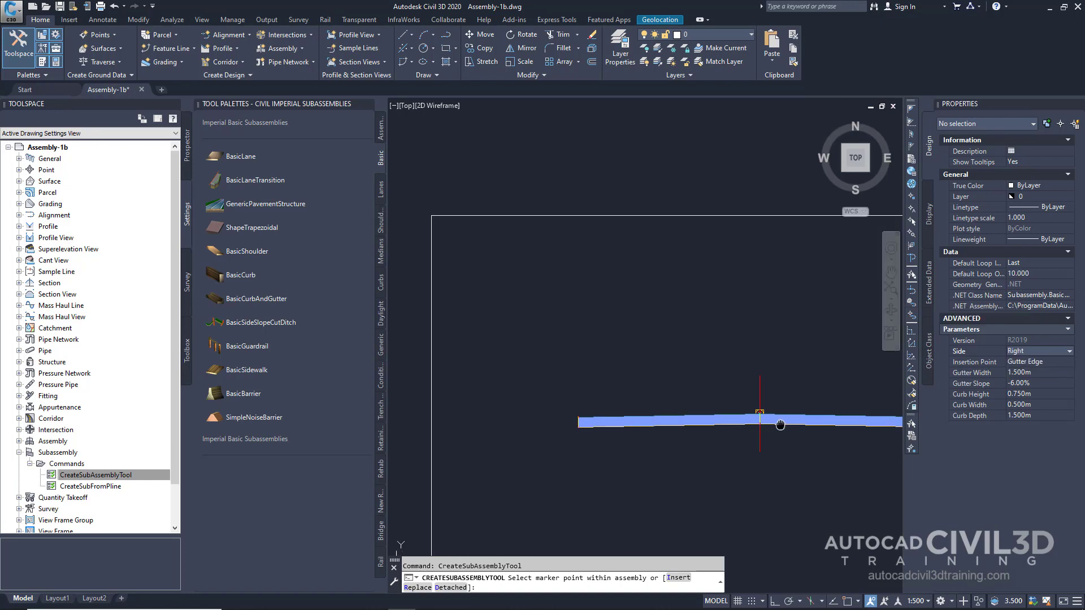
pyautogui.moveTo(787, 426); pyautogui.dragTo(575, 445, button='middle')
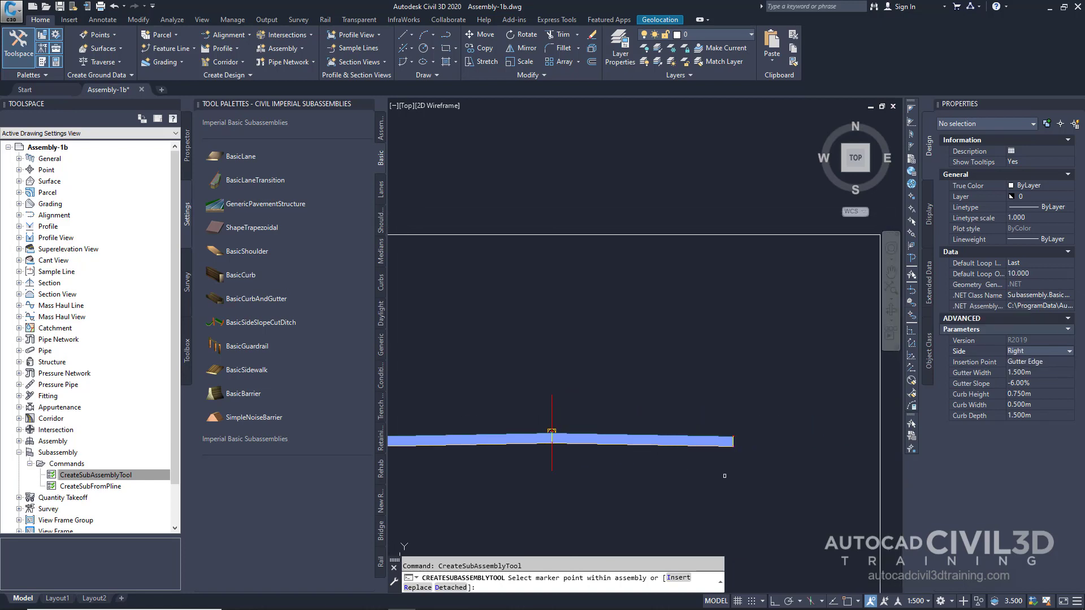
pyautogui.scroll(5, 729, 469)
pyautogui.scroll(4, 746, 388)
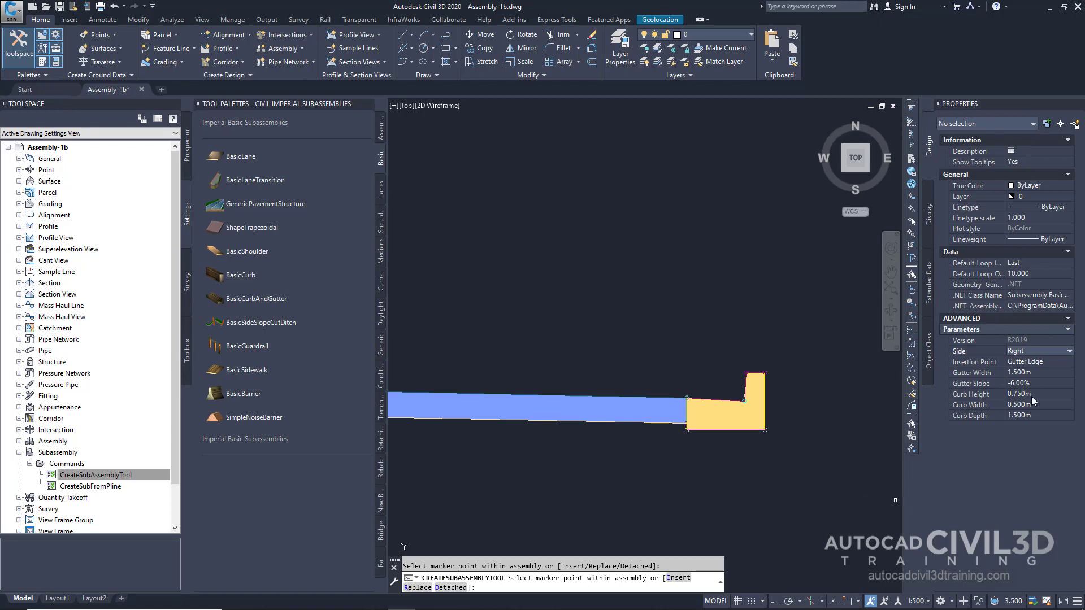
# Switch the curb Side to Left, attach it at the left lane's top-left point, and finish
pyautogui.click(1032, 351)
pyautogui.click(1024, 371)
pyautogui.moveTo(537, 460)
pyautogui.mouseDown(button='middle')
pyautogui.moveTo(719, 458)
pyautogui.moveTo(640, 475)
pyautogui.moveTo(710, 471)
pyautogui.mouseUp(button='middle')
pyautogui.scroll(2, 667, 461)
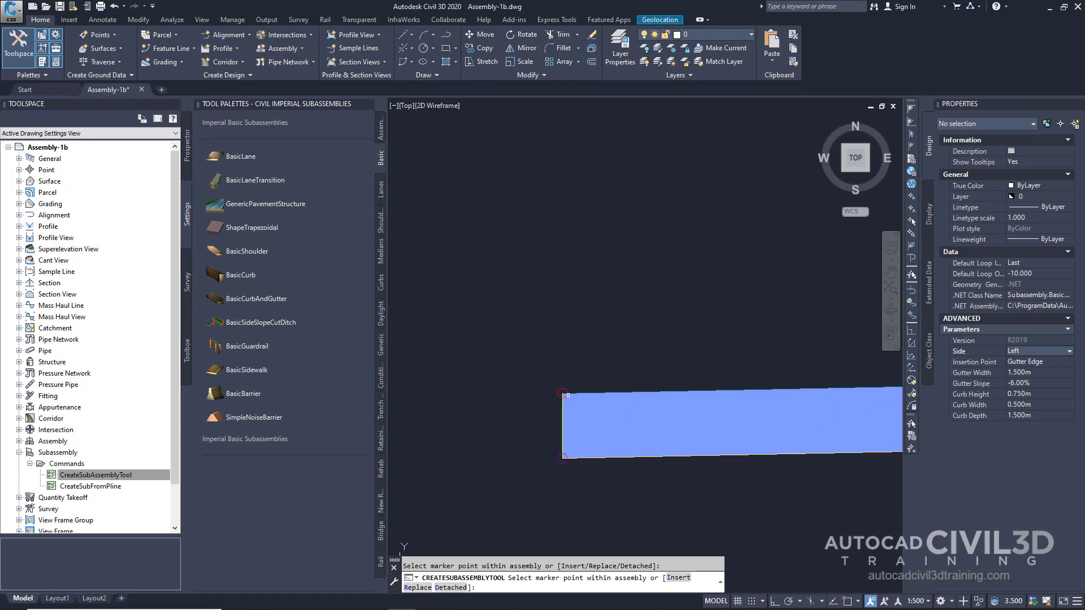
pyautogui.click(563, 394)
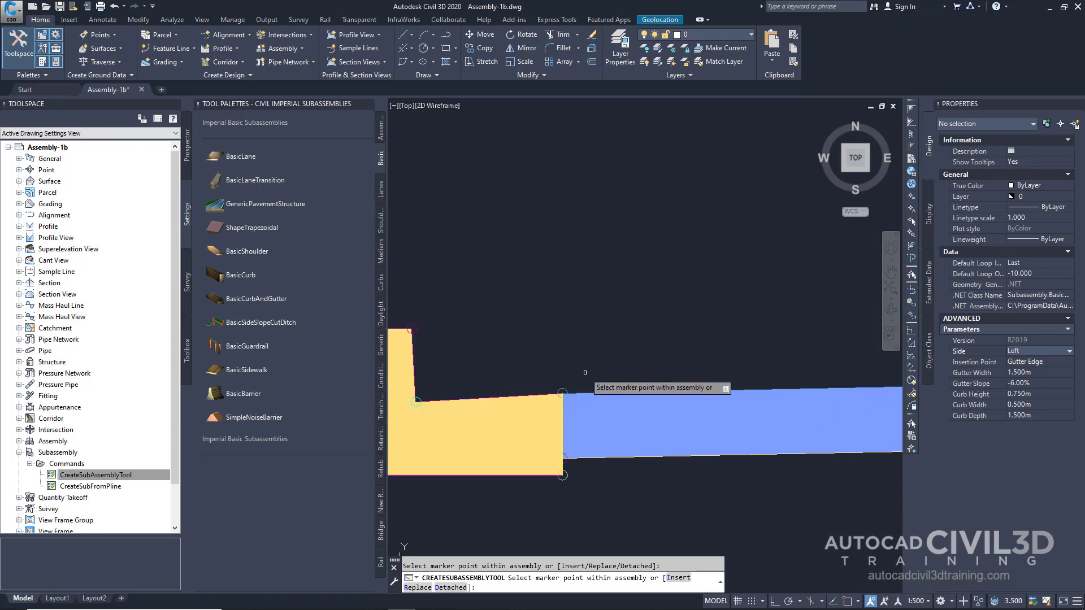
pyautogui.scroll(-3, 585, 372)
pyautogui.scroll(-3, 585, 372)
pyautogui.moveTo(568, 339)
pyautogui.mouseDown(button='middle')
pyautogui.moveTo(568, 419)
pyautogui.moveTo(538, 419)
pyautogui.mouseUp(button='middle')
pyautogui.press('Escape')
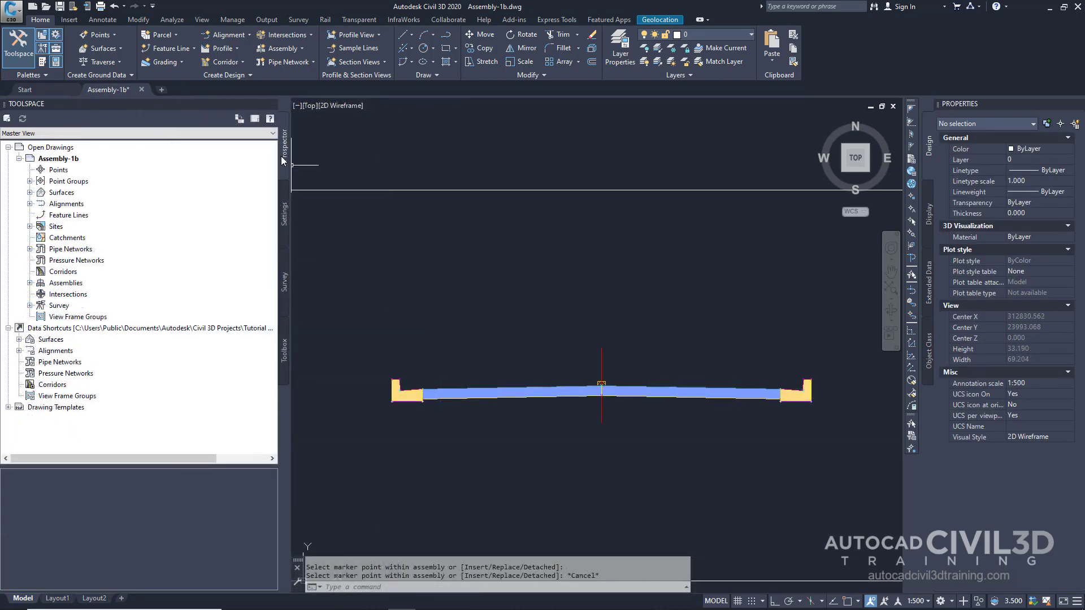
# Expand Assembly - (1)'s Right and Left groups to list BasicCurbAndGutter - (Right) and (Left)
pyautogui.click(30, 284)
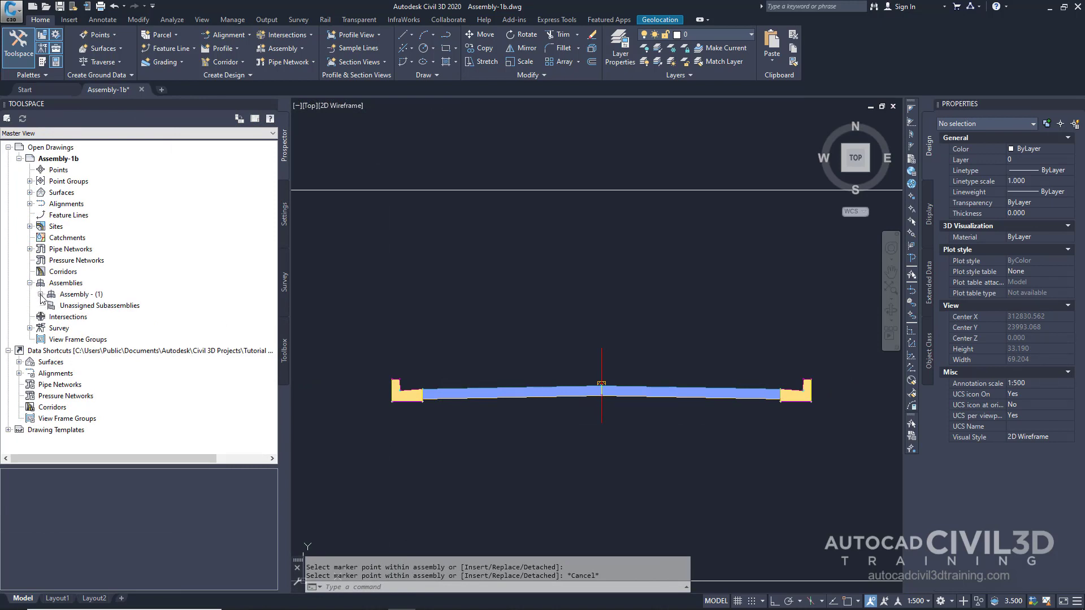
pyautogui.click(40, 294)
pyautogui.click(52, 305)
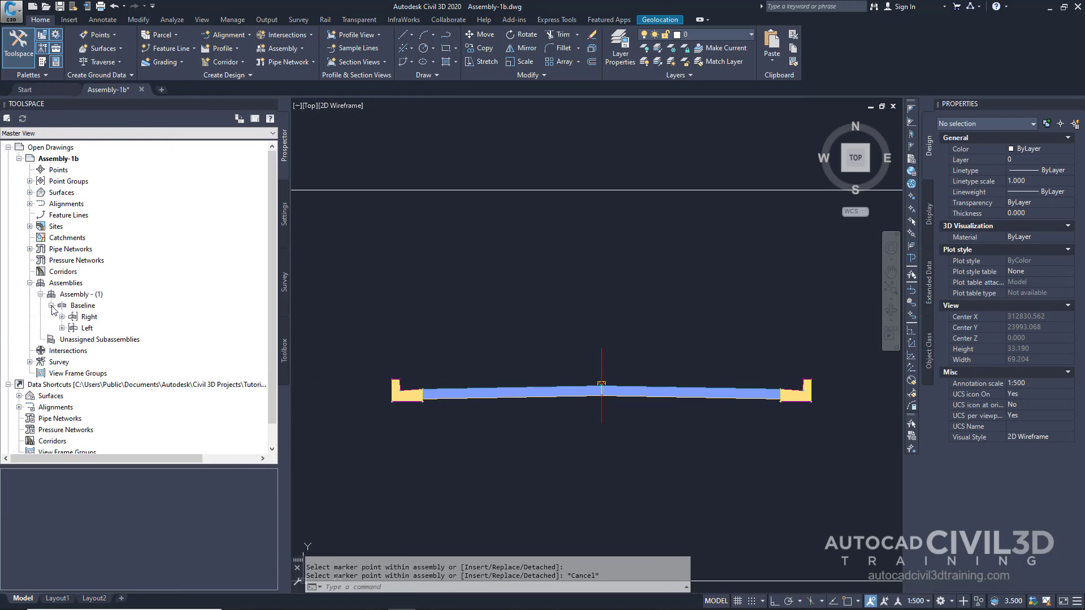
pyautogui.click(62, 317)
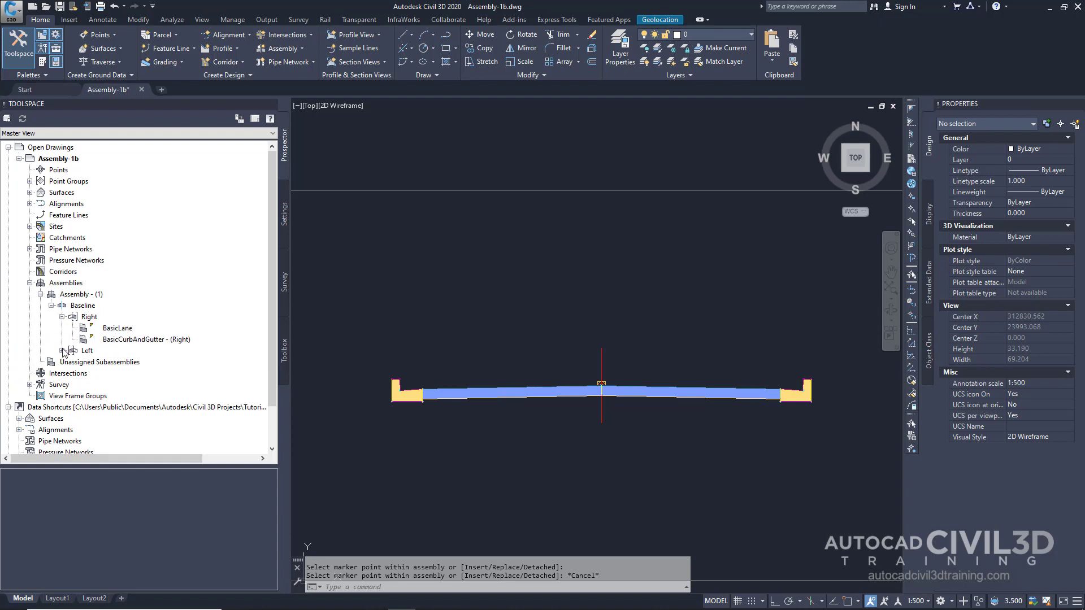
pyautogui.click(62, 350)
pyautogui.moveTo(136, 374)
pyautogui.mouseDown()
pyautogui.moveTo(191, 381)
pyautogui.moveTo(197, 357)
pyautogui.mouseUp()
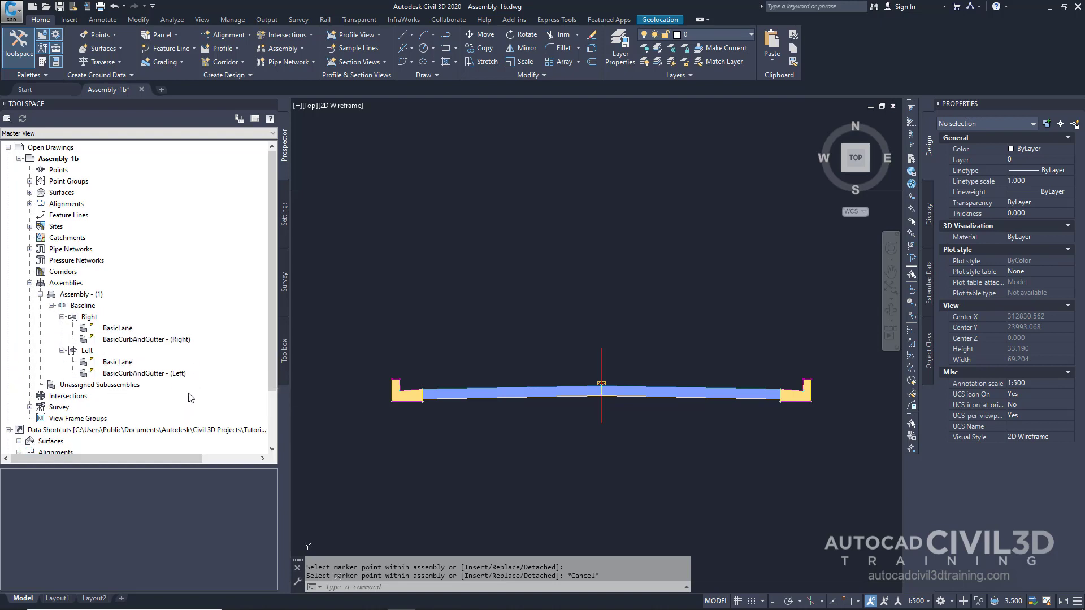